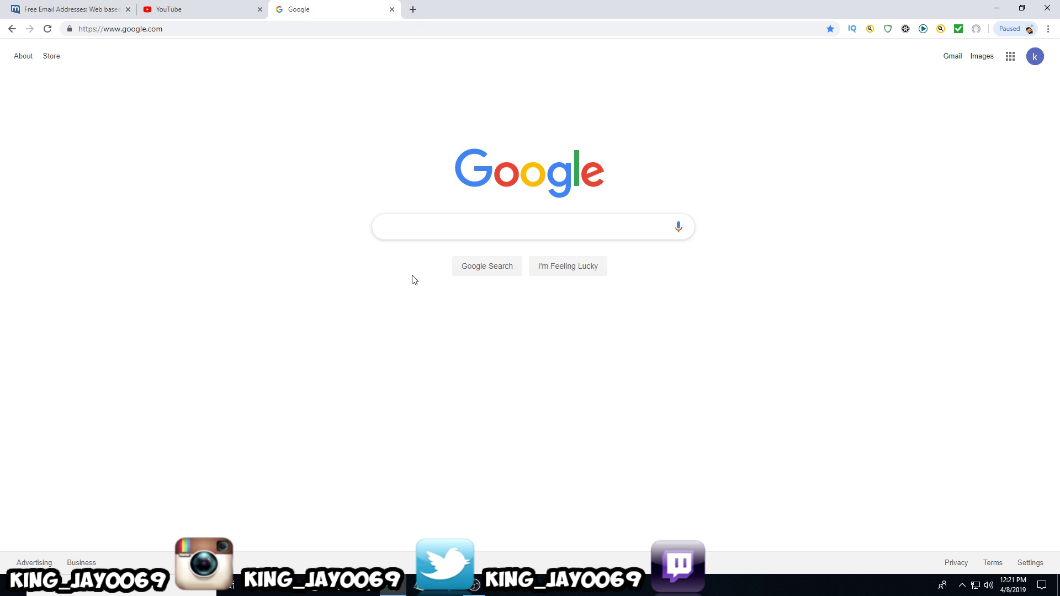
# Search Google for "nightbot" and open the official Nightbot website.
pyautogui.write('n')
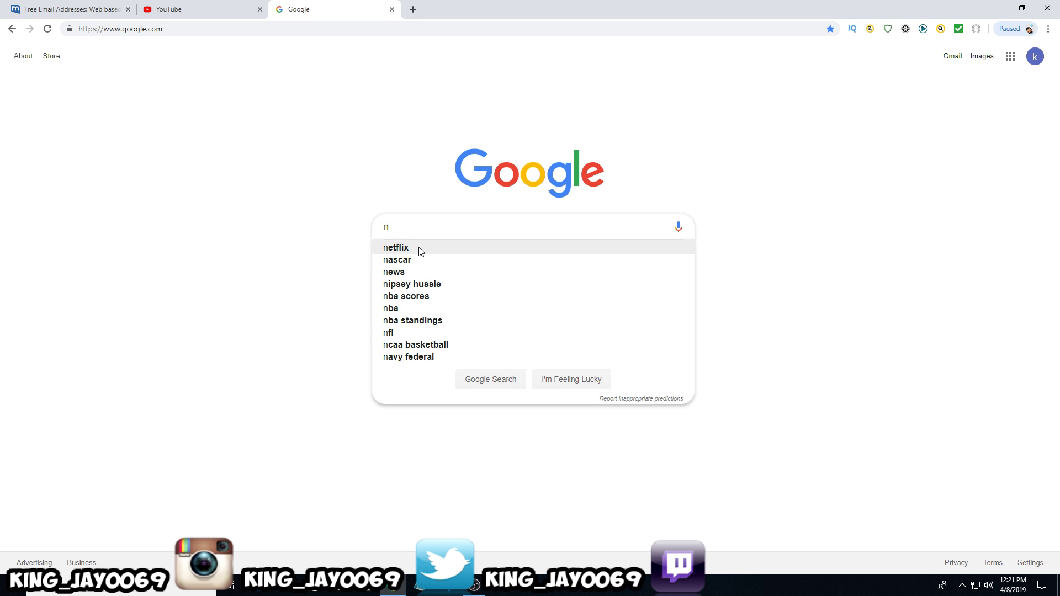
pyautogui.write('ightbot')
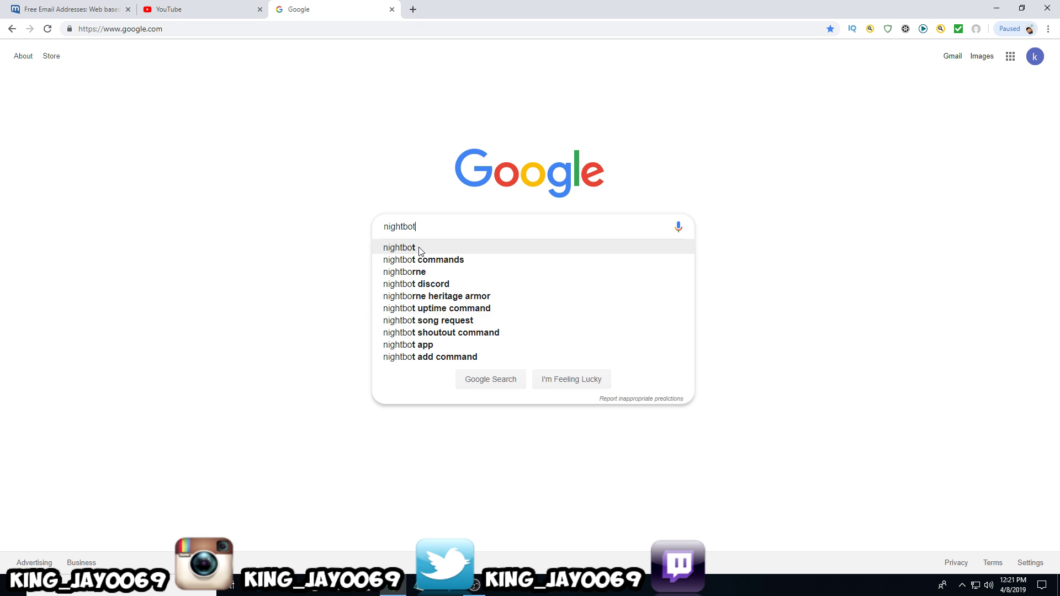
pyautogui.press('Return')
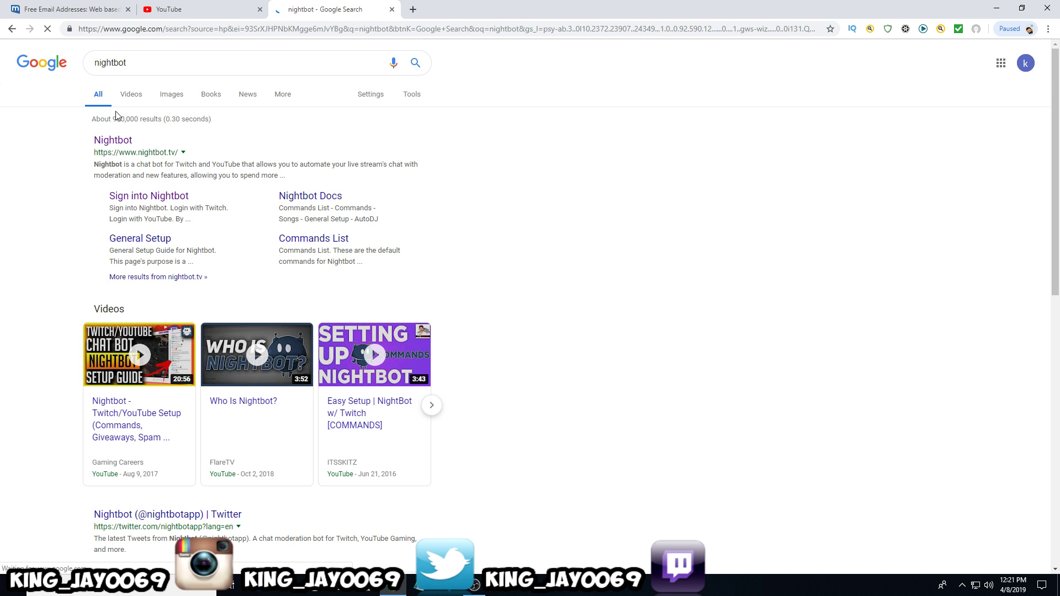
pyautogui.click(112, 142)
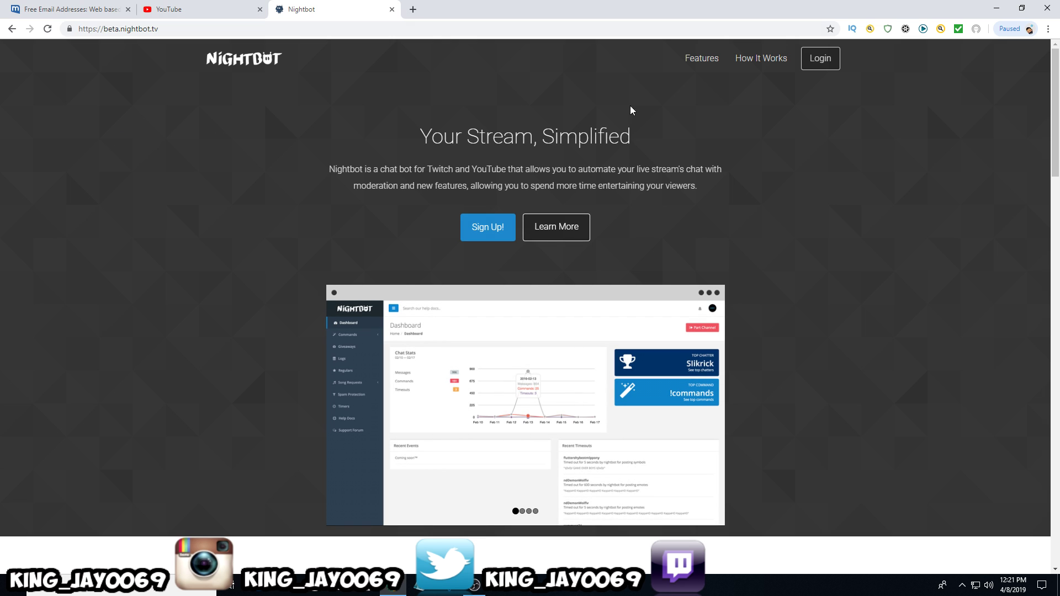
# Log in to Nightbot with YouTube using the already signed-in Google account and allow nightbot.tv to access it.
pyautogui.click(814, 58)
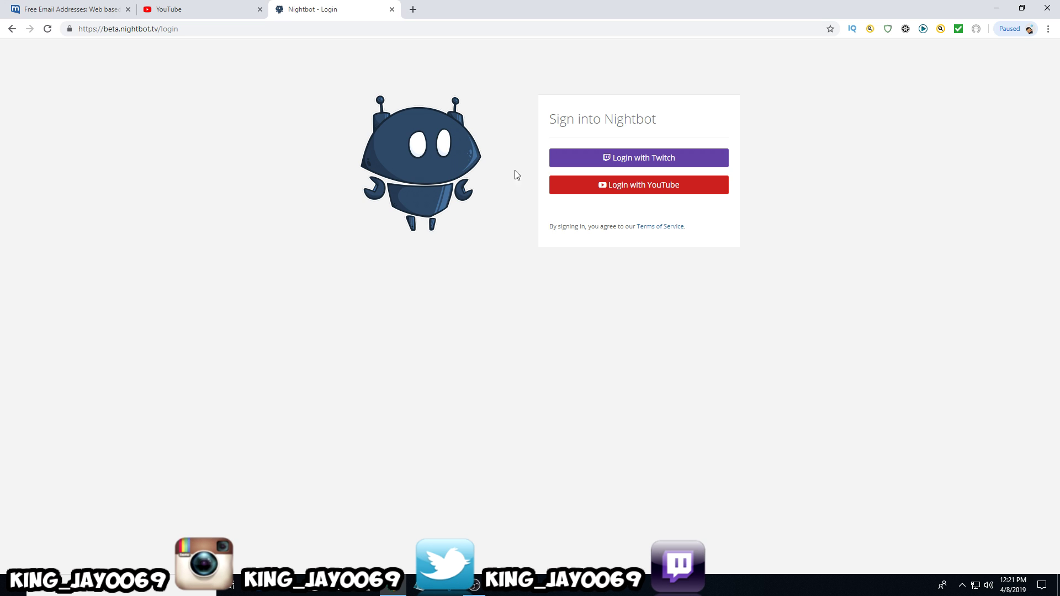
pyautogui.click(658, 189)
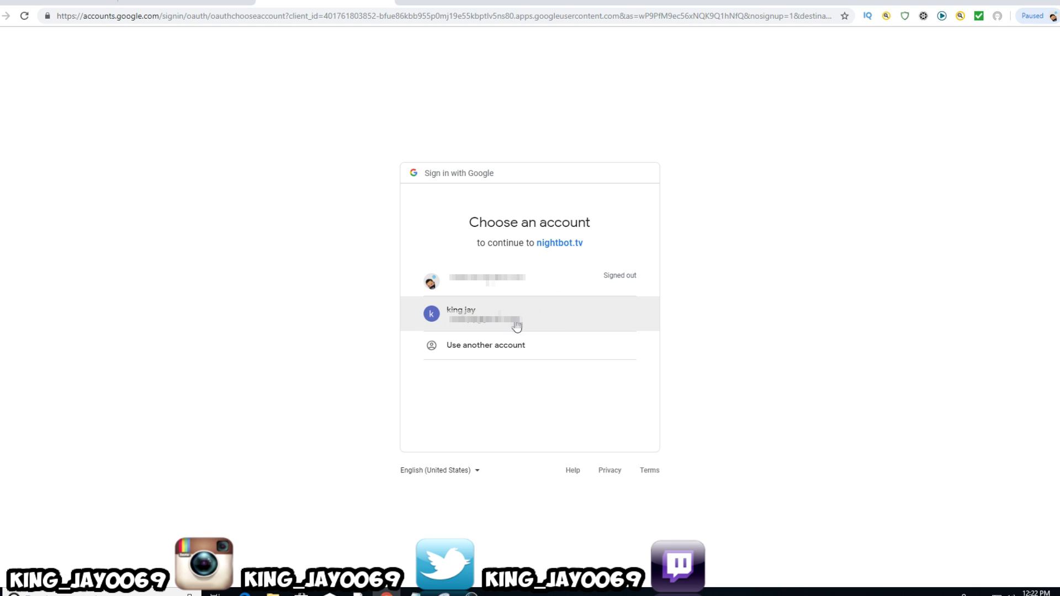
pyautogui.click(541, 343)
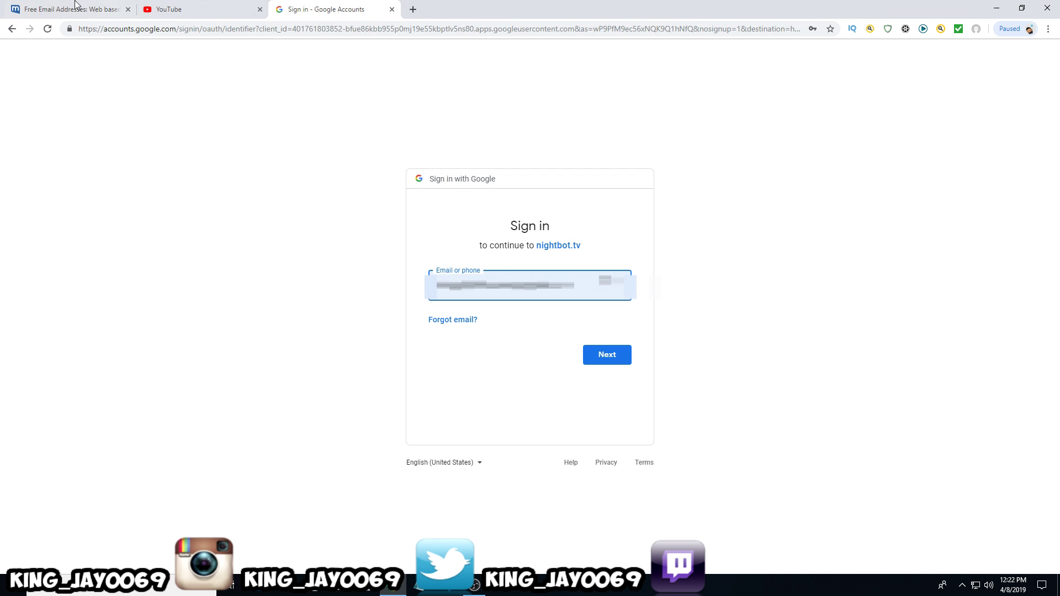
pyautogui.click(7, 31)
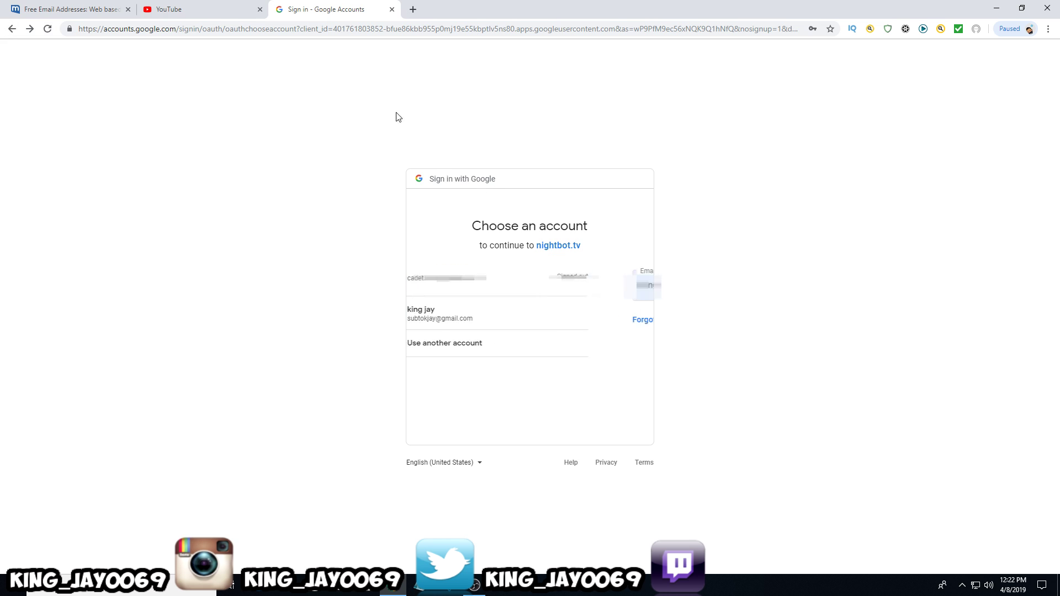
pyautogui.click(505, 314)
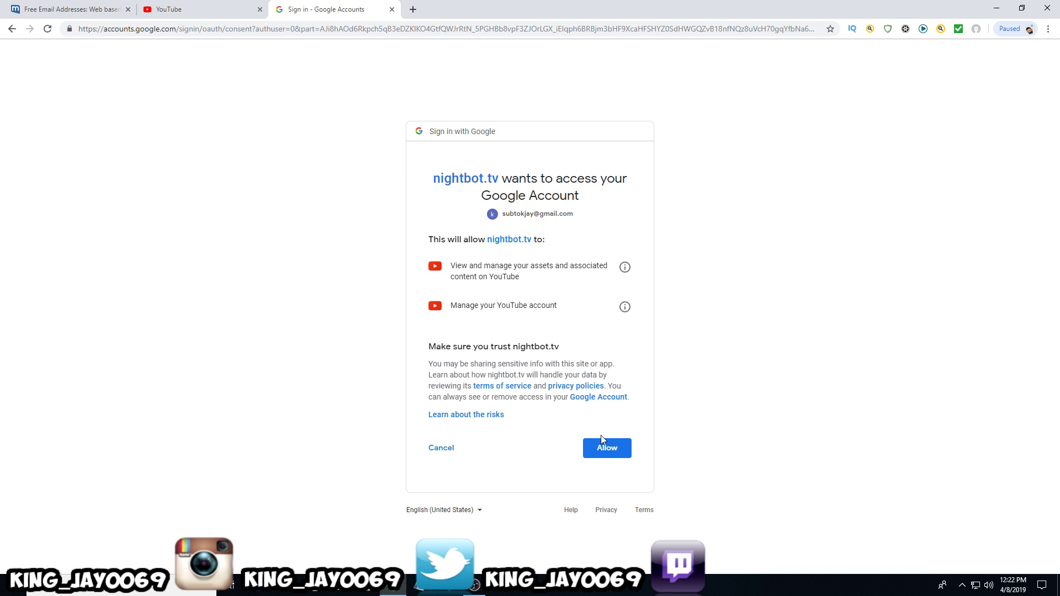
pyautogui.click(607, 450)
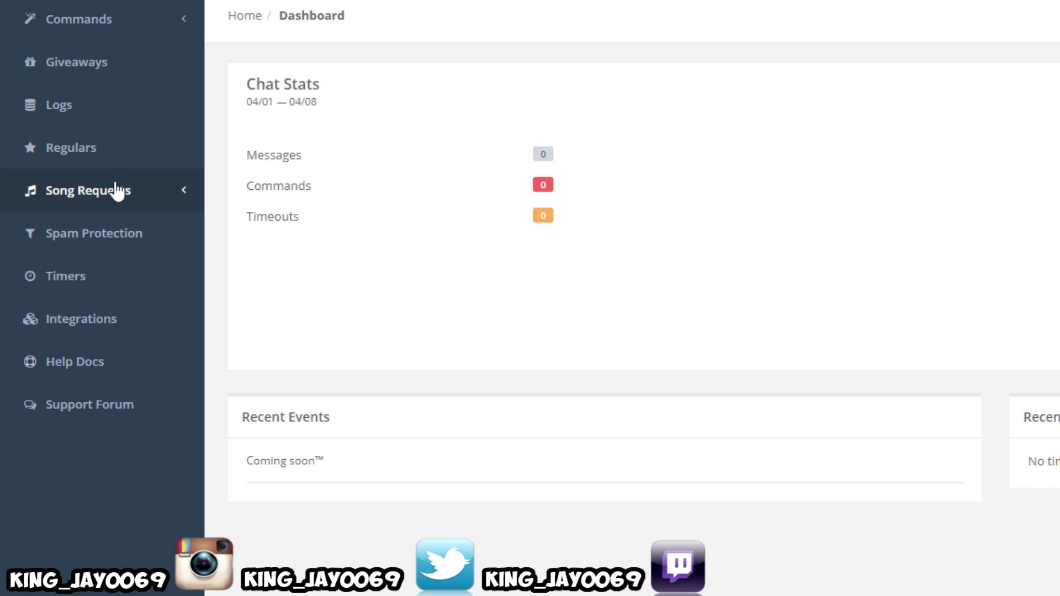
# Open the song request settings and set the minimum userlevel for requesting songs to Everyone.
pyautogui.click(116, 191)
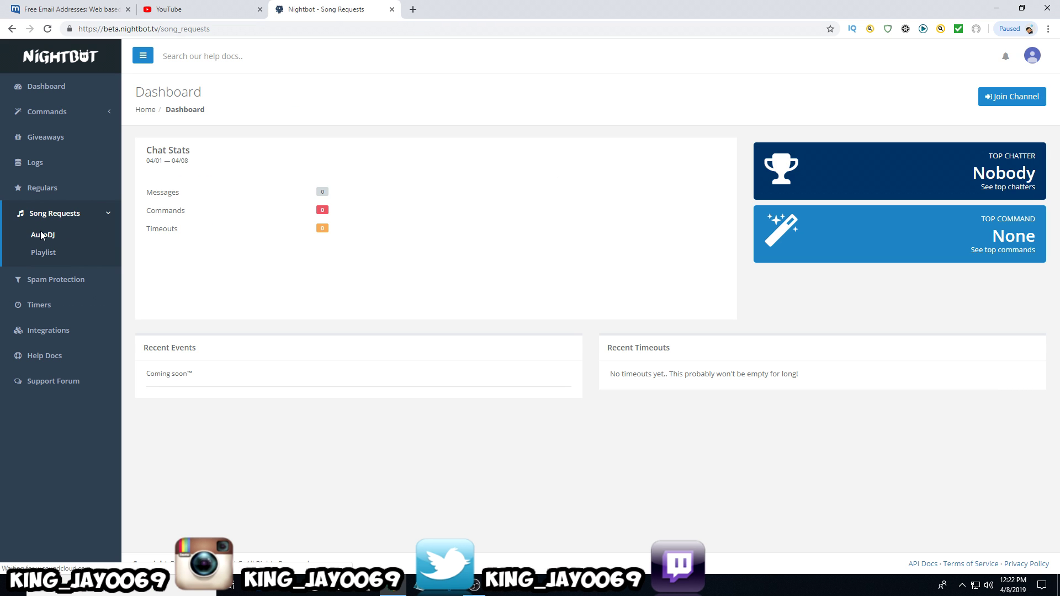
pyautogui.click(70, 228)
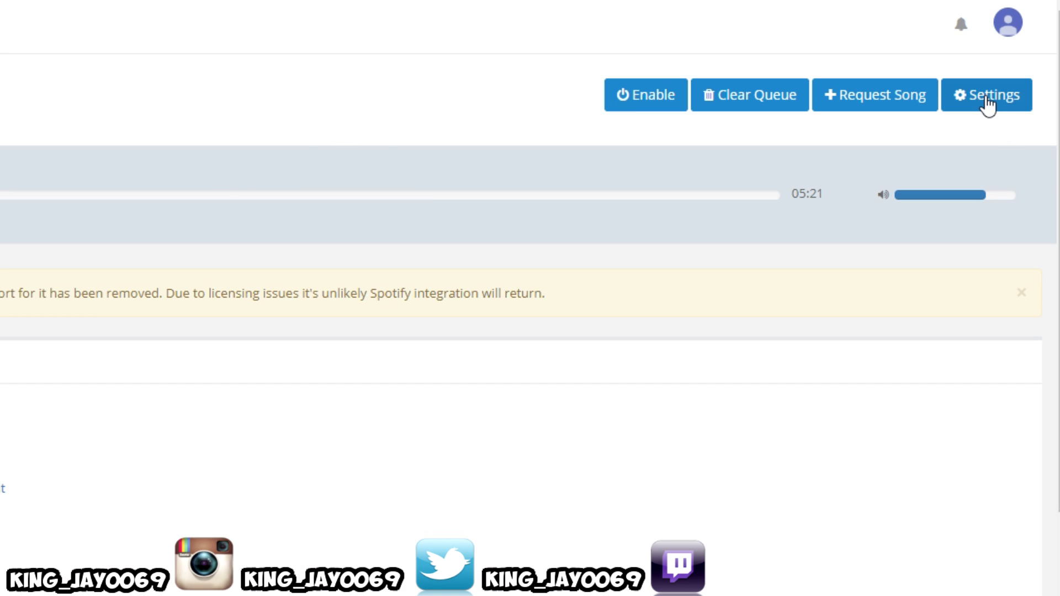
pyautogui.click(982, 105)
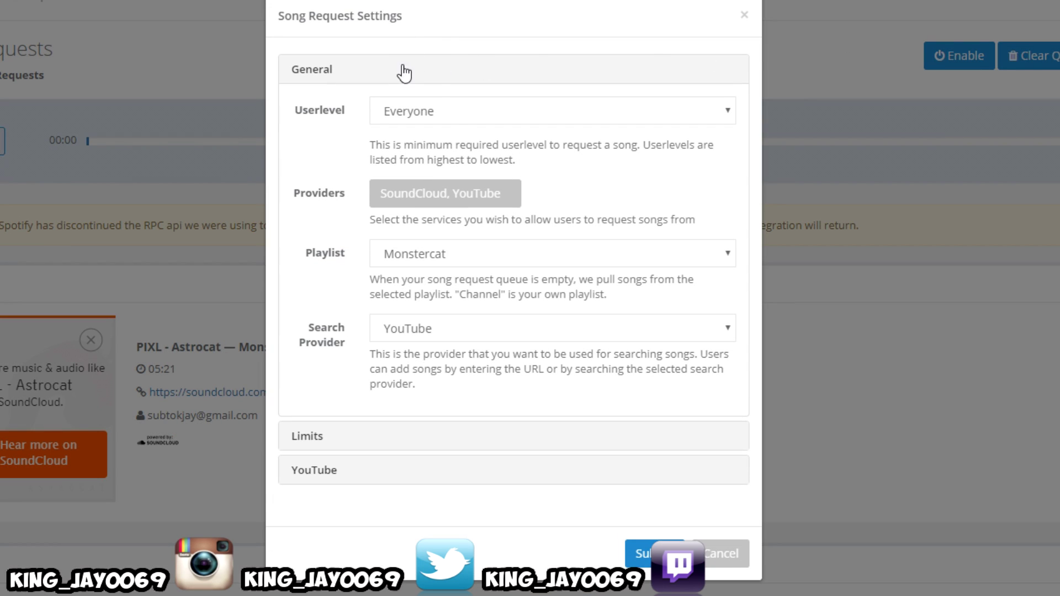
pyautogui.click(456, 109)
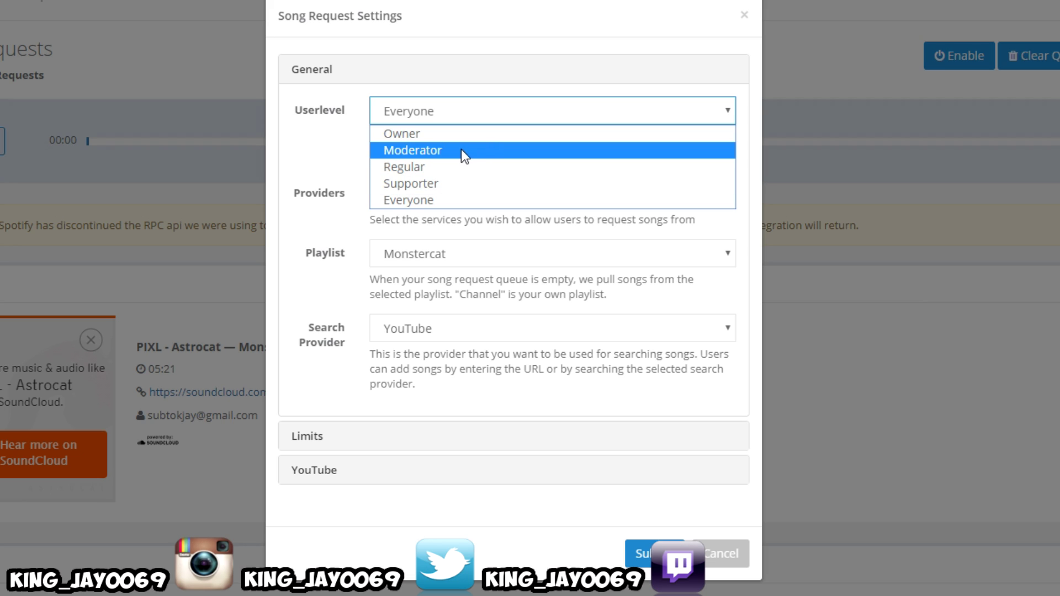
pyautogui.click(448, 198)
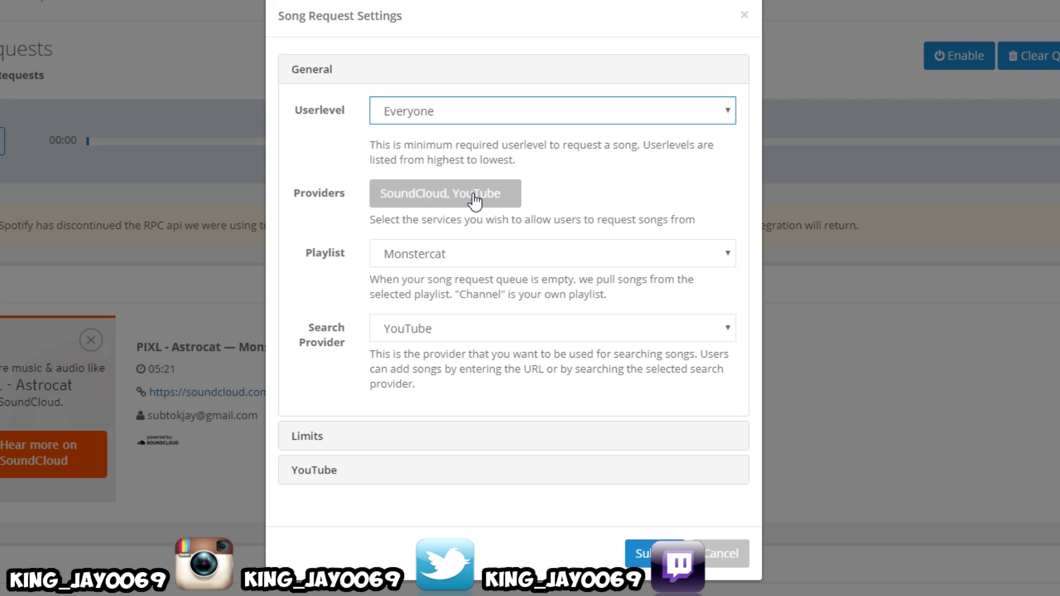
# Deselect SoundCloud in the song request providers to leave only YouTube allowed.
pyautogui.click(474, 201)
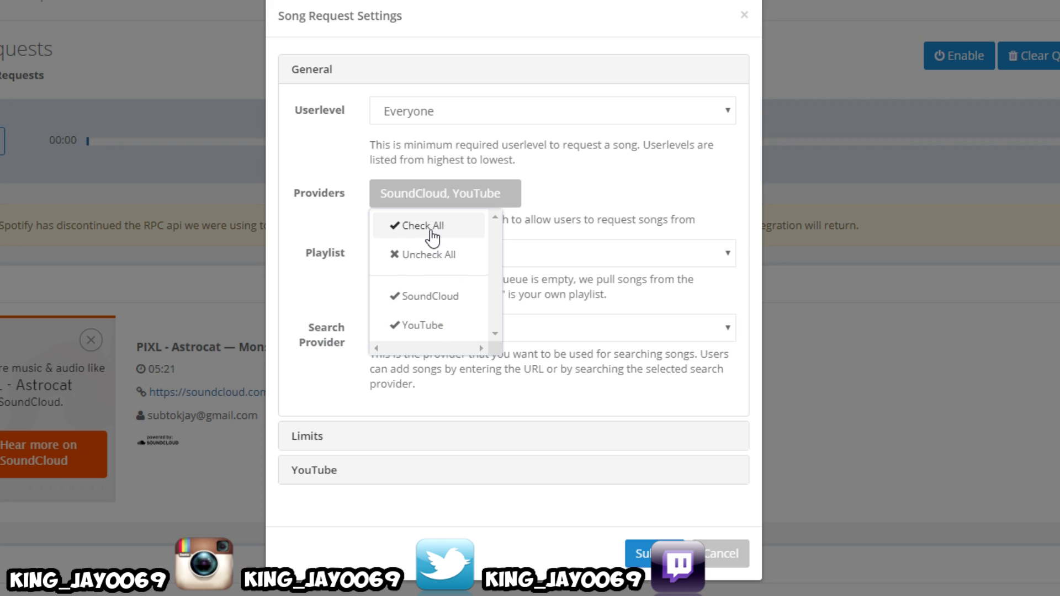
pyautogui.click(397, 301)
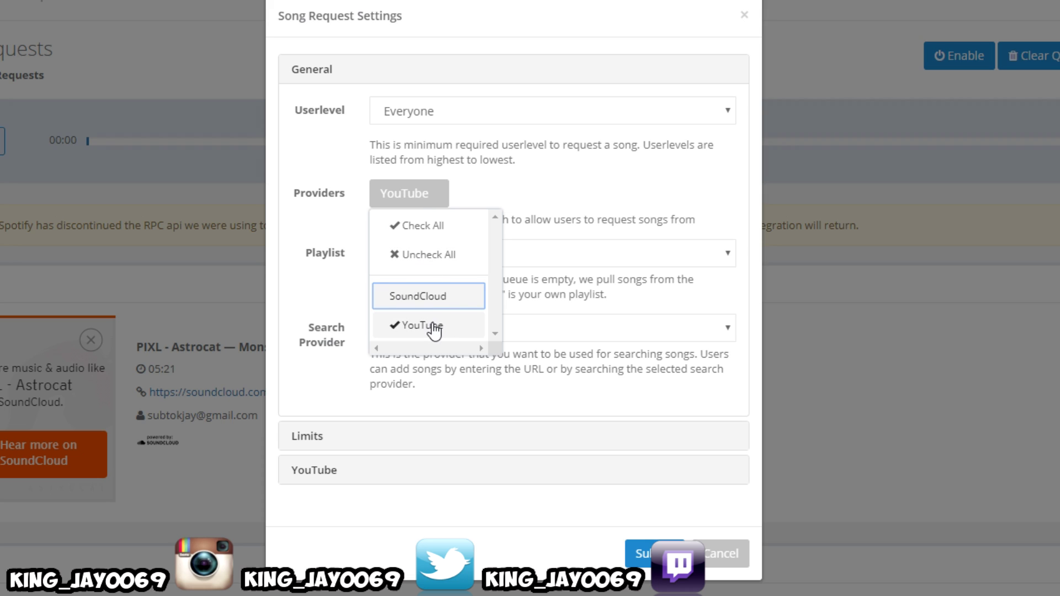
pyautogui.click(532, 177)
# Set the fallback playlist to Channel and choose YouTube as the search provider.
pyautogui.click(516, 253)
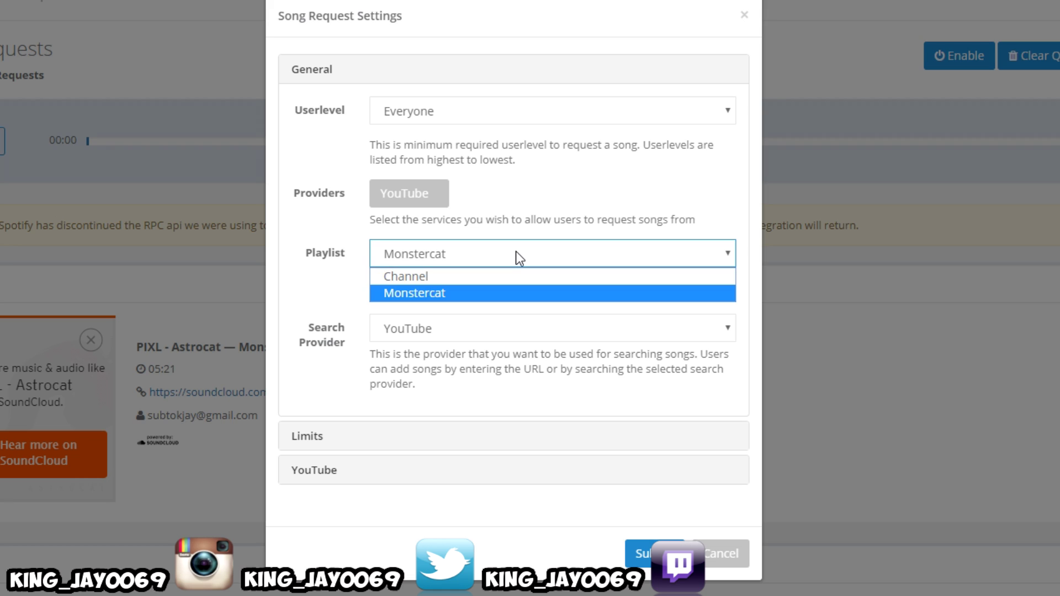
pyautogui.click(484, 281)
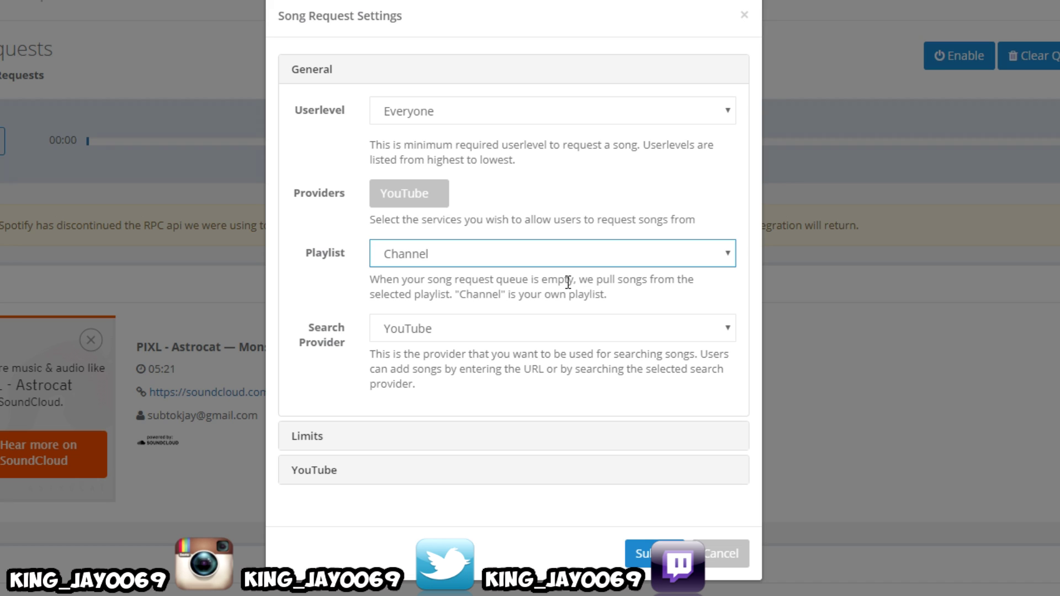
pyautogui.click(710, 327)
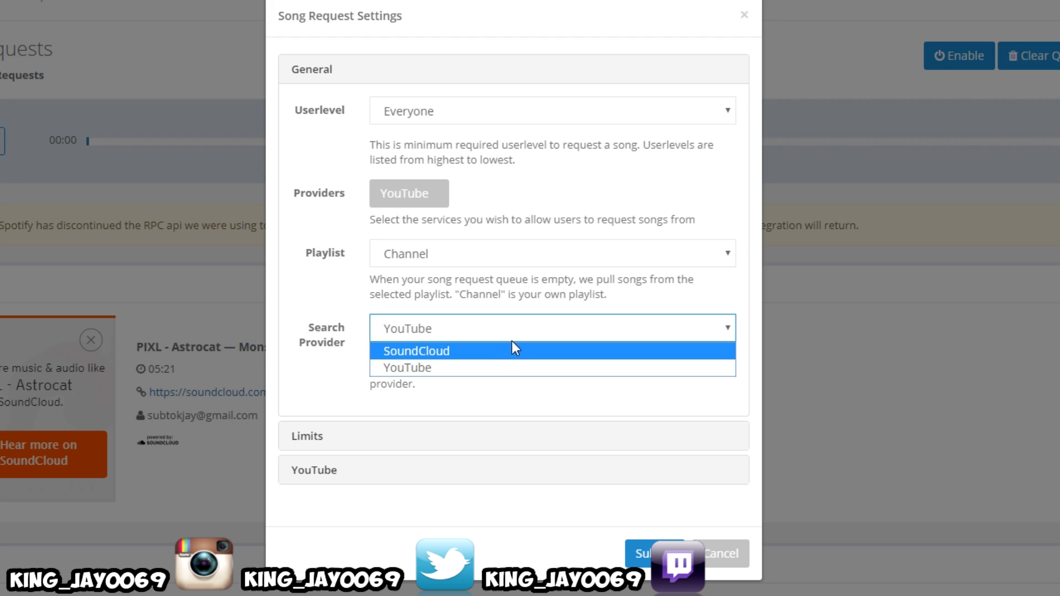
pyautogui.click(486, 367)
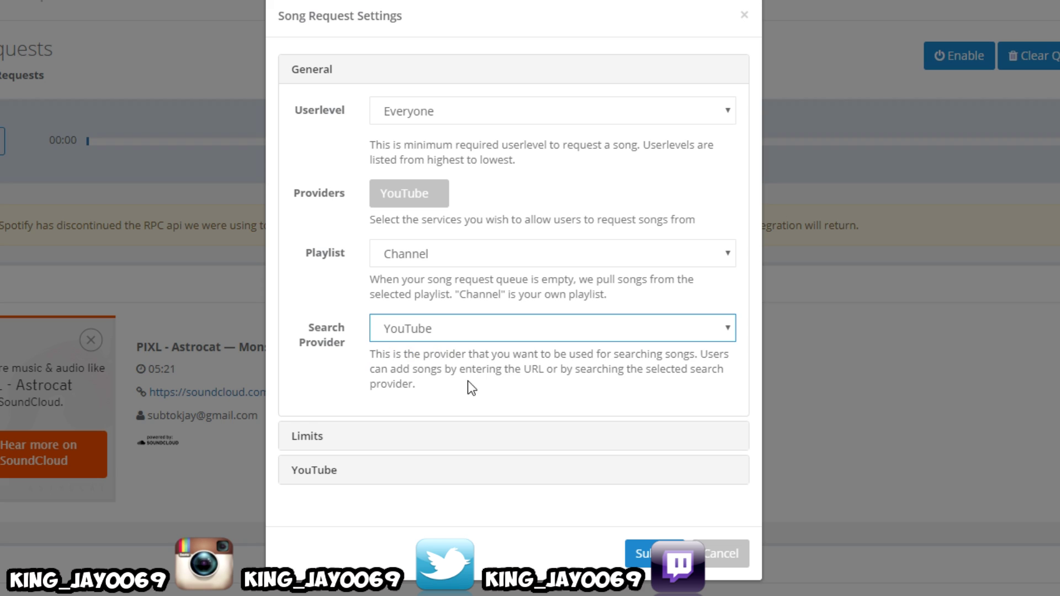
# Set the request limits to a queue length of 27 songs, a user limit of 3 songs and exempt userlevel Everyone.
pyautogui.click(373, 437)
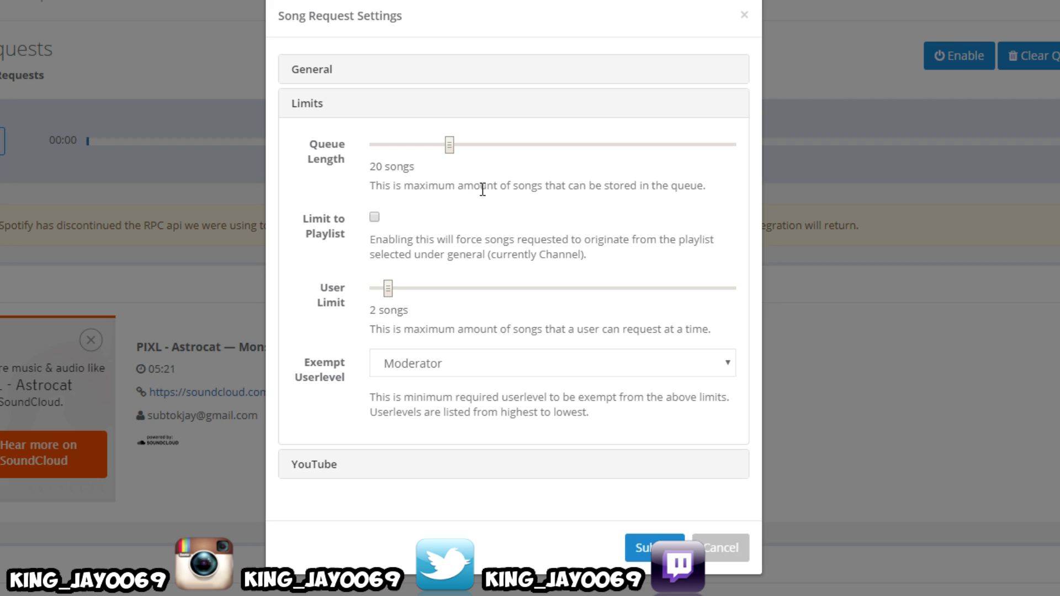
pyautogui.moveTo(449, 150); pyautogui.dragTo(475, 164)
pyautogui.click(679, 366)
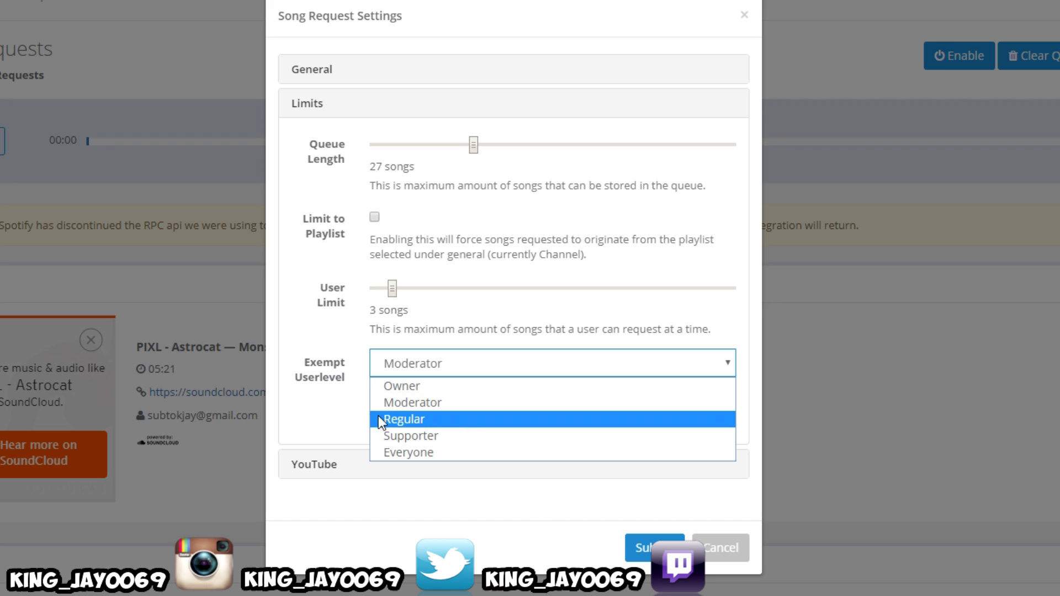
pyautogui.click(313, 406)
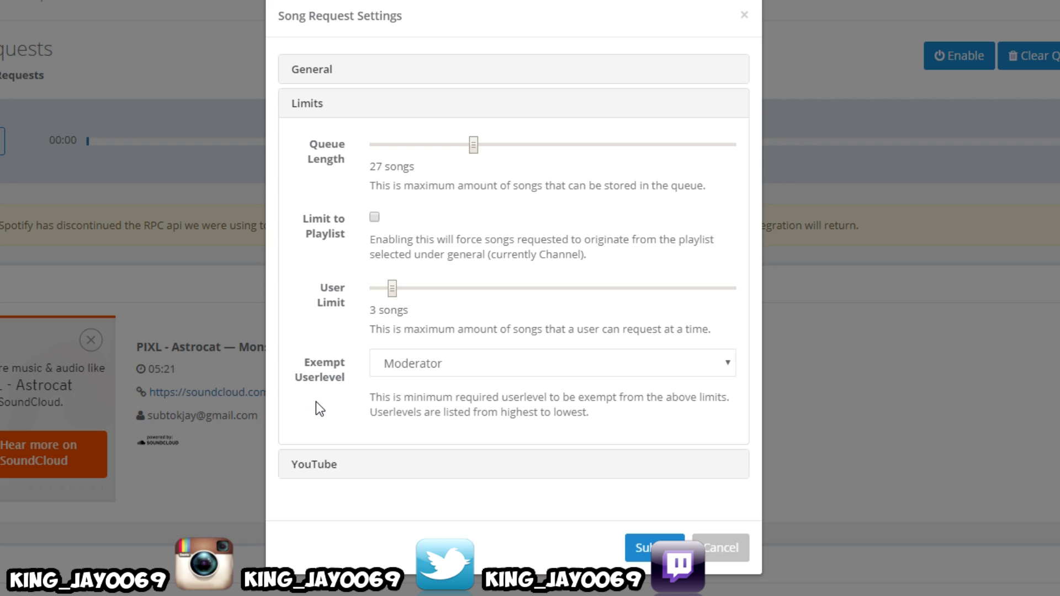
pyautogui.click(438, 366)
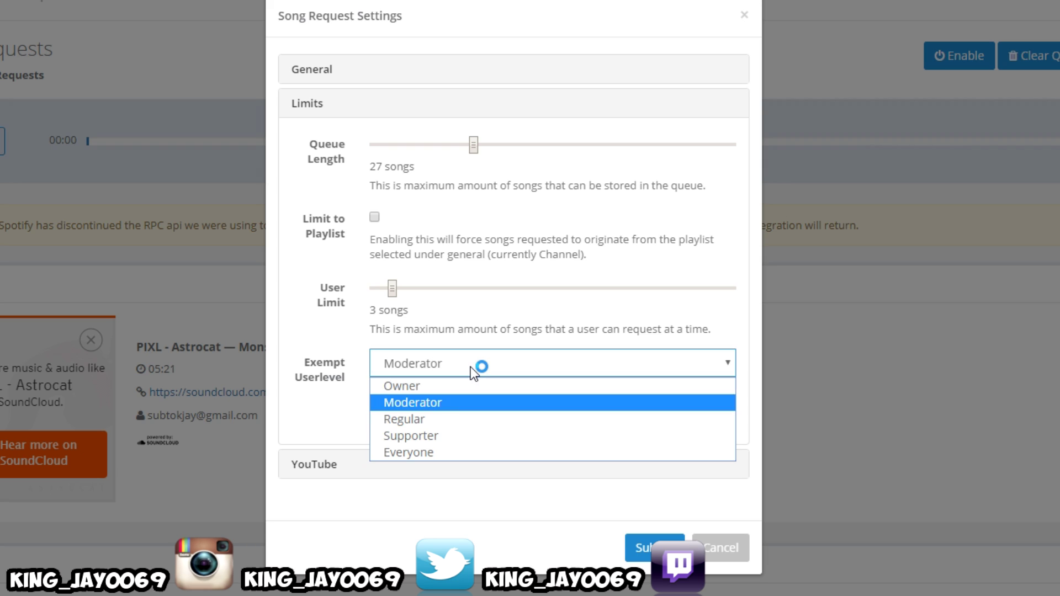
pyautogui.click(453, 452)
# Review the YouTube, General and Limits sections and submit the song request settings.
pyautogui.click(445, 463)
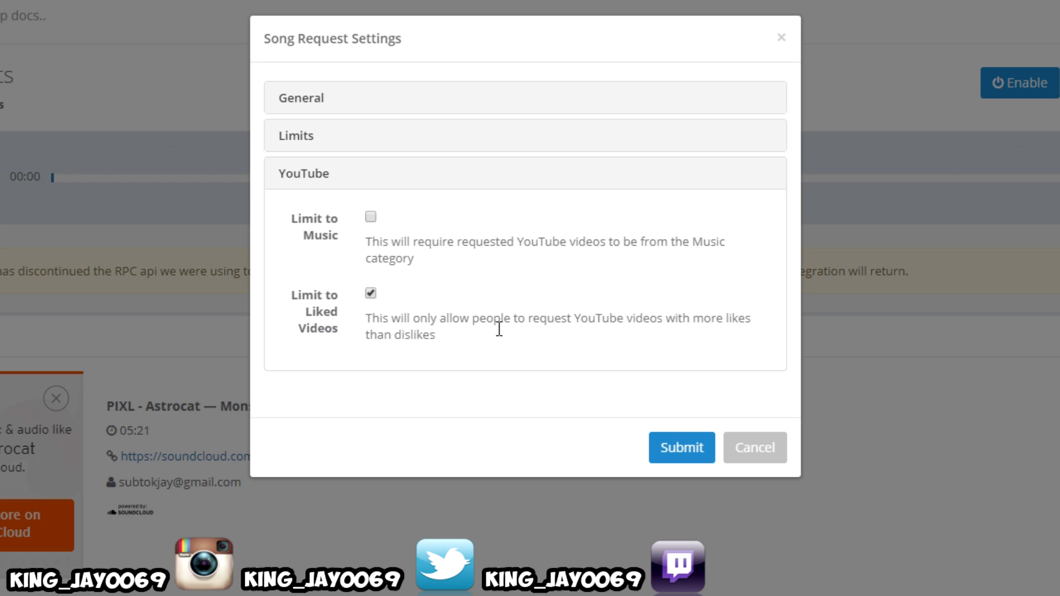
pyautogui.click(378, 105)
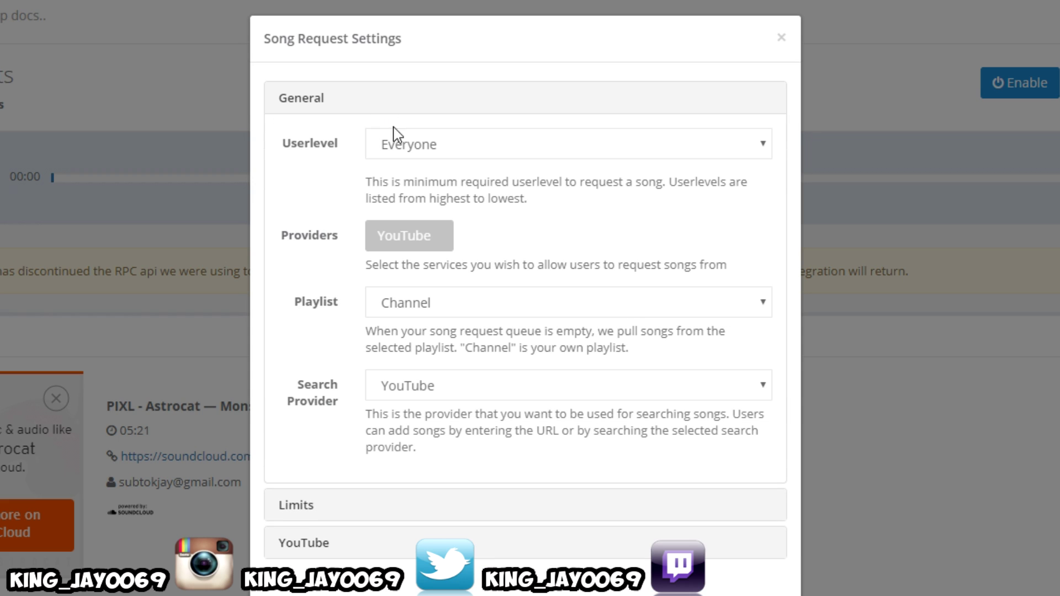
pyautogui.click(369, 506)
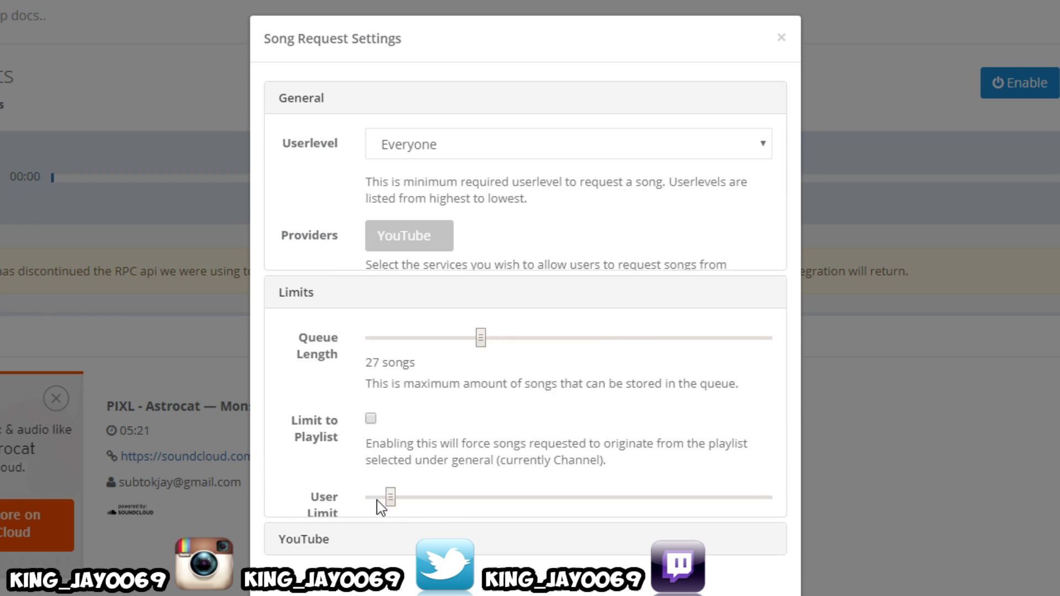
pyautogui.click(383, 540)
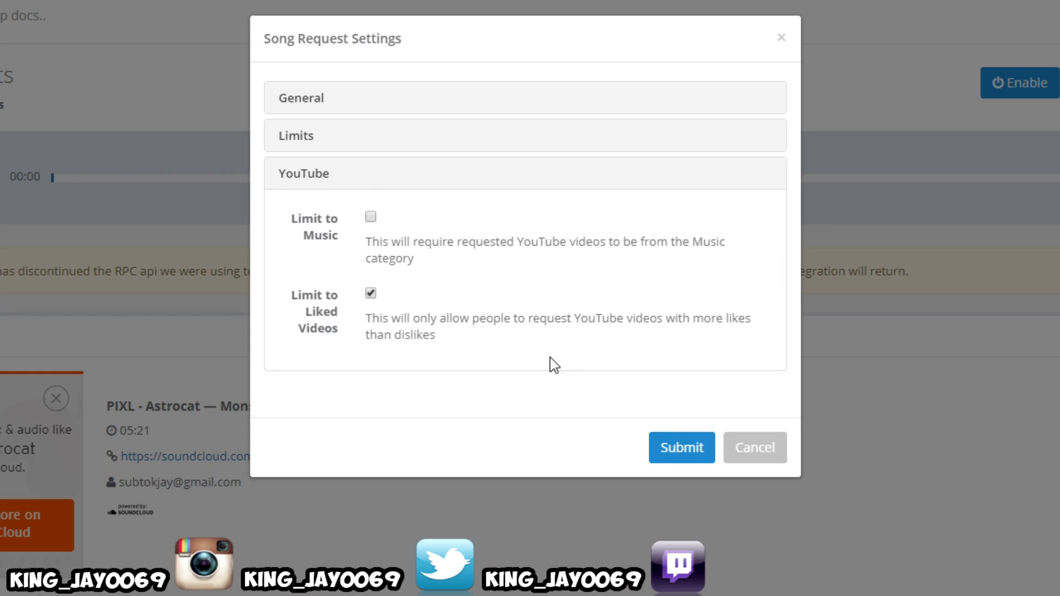
pyautogui.click(685, 448)
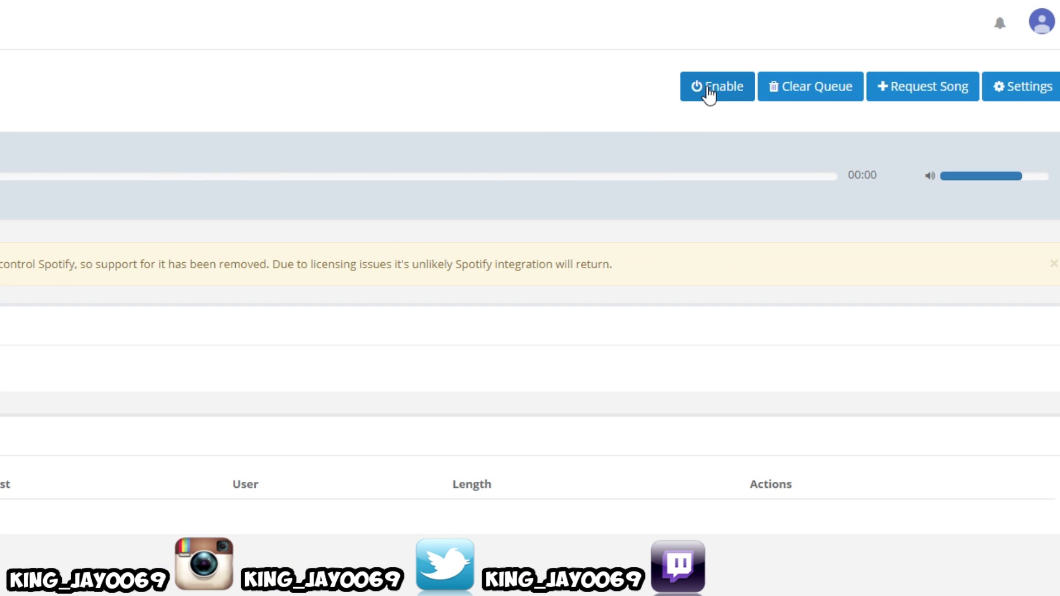
# Enable song requests for the channel and raise the player volume to maximum.
pyautogui.click(710, 93)
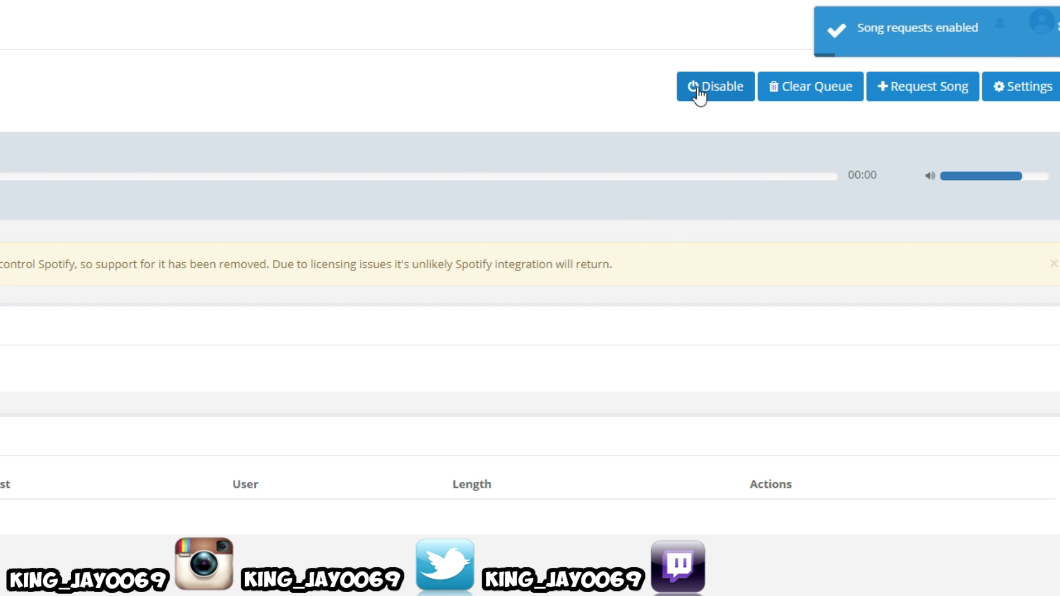
pyautogui.moveTo(1015, 184)
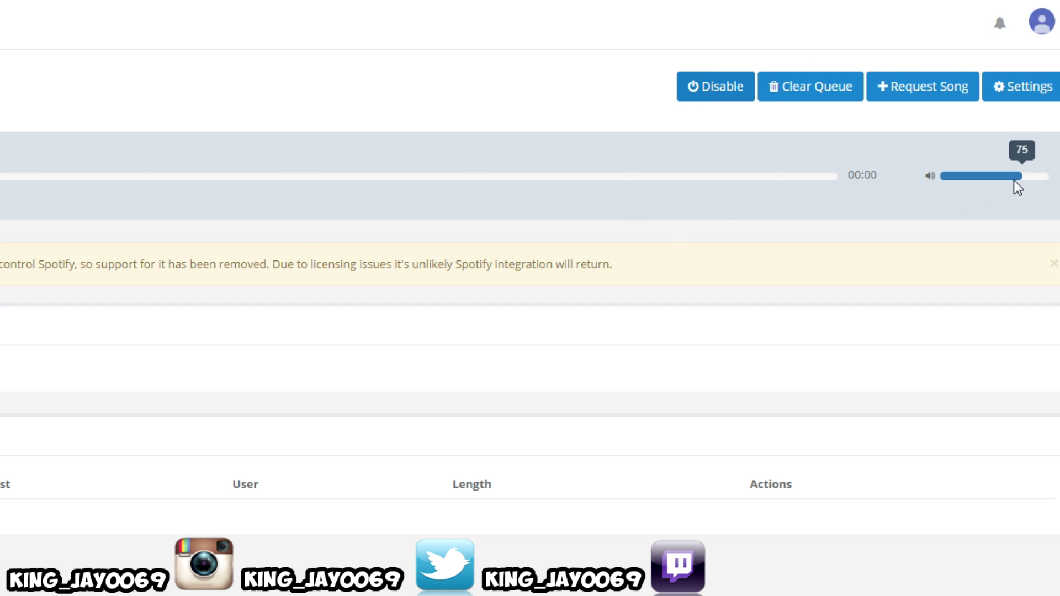
pyautogui.moveTo(1019, 185); pyautogui.dragTo(1058, 185)
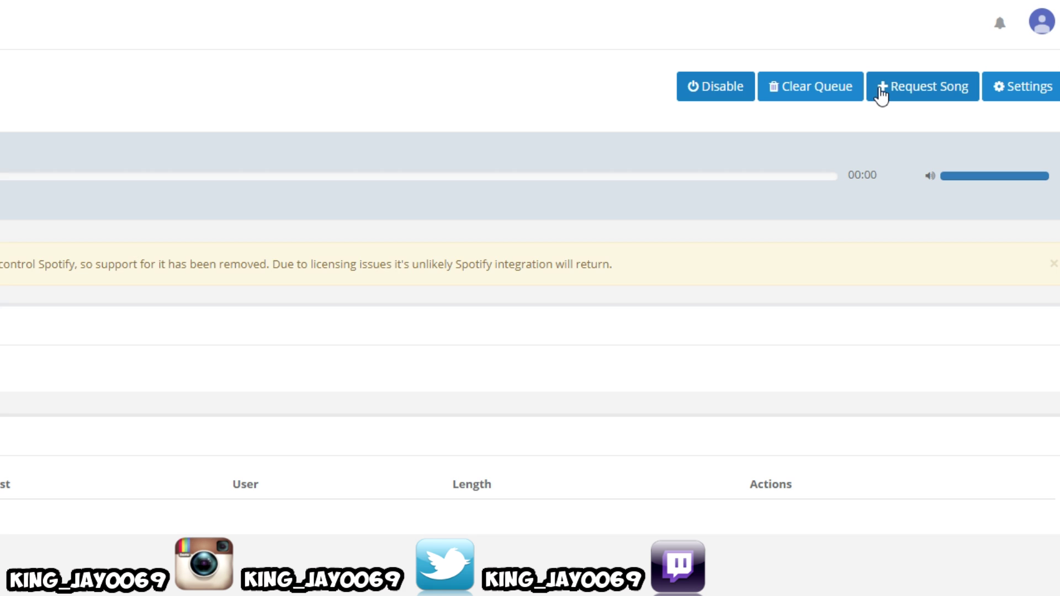
pyautogui.click(902, 94)
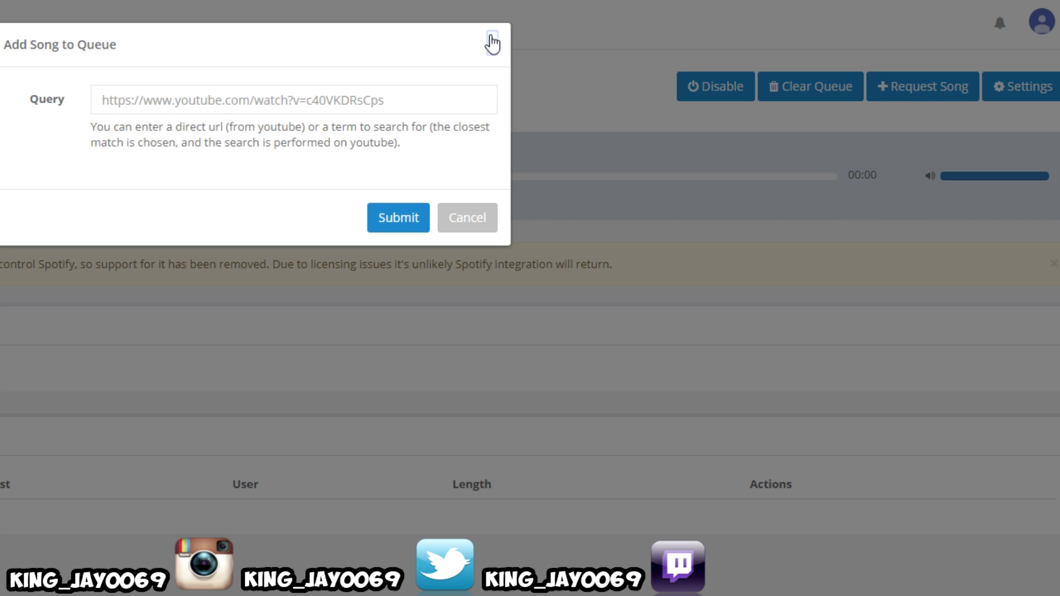
pyautogui.click(492, 43)
pyautogui.click(905, 95)
pyautogui.click(492, 43)
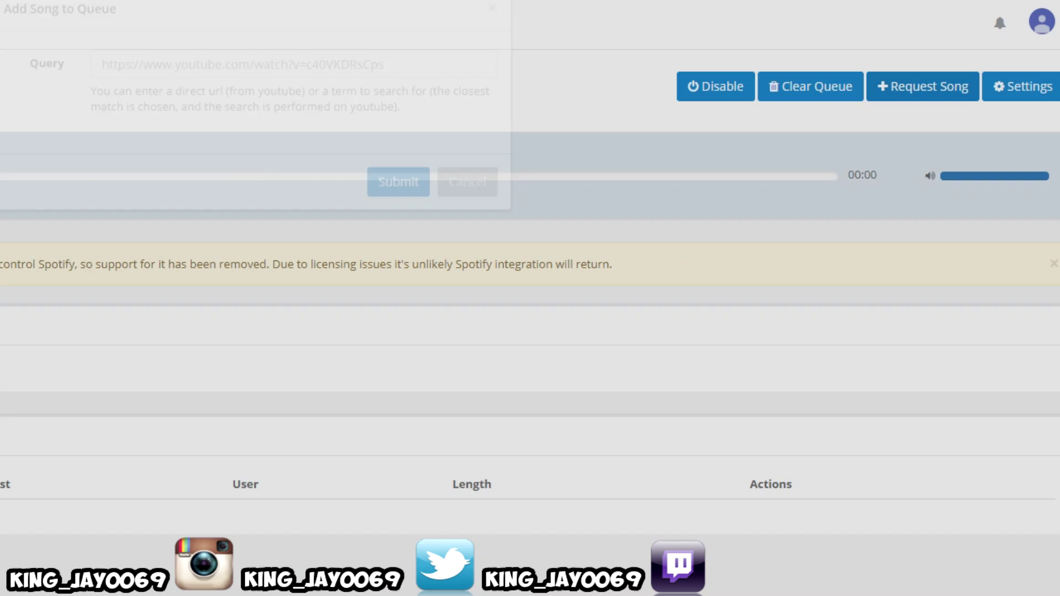
# Switch to YouTube, search for "trippe" and copy the video URL of the Trippie Redd song BANG!
pyautogui.click(223, 8)
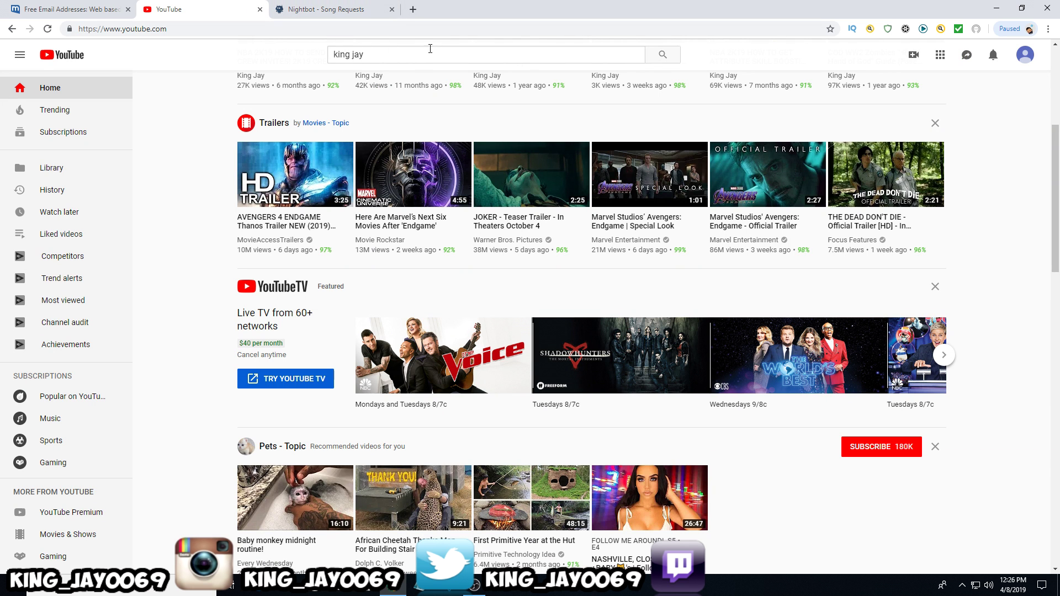
pyautogui.moveTo(397, 62); pyautogui.dragTo(262, 52)
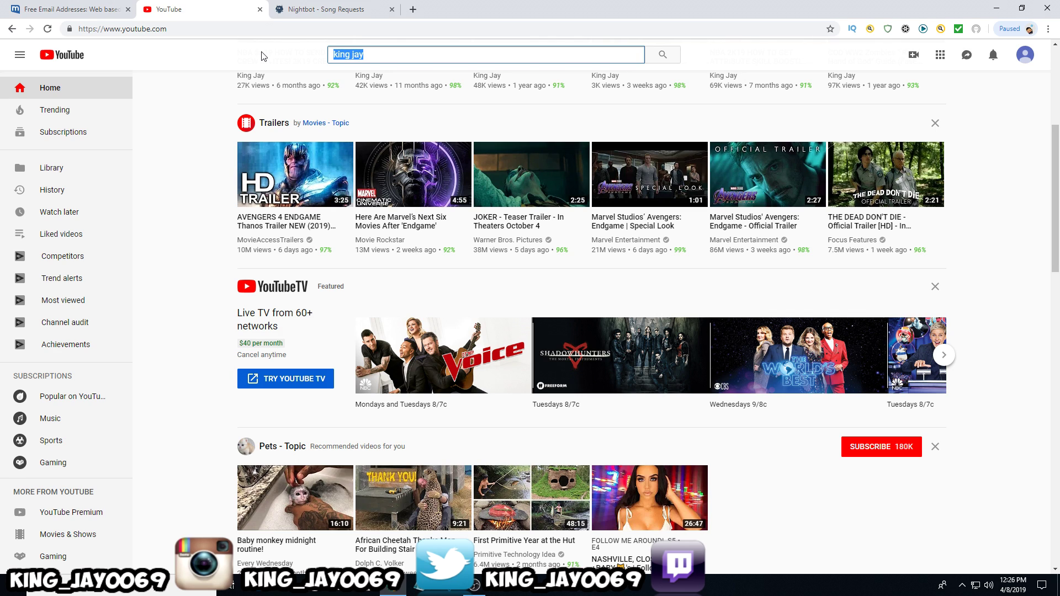
pyautogui.press('BackSpace')
pyautogui.write('tri')
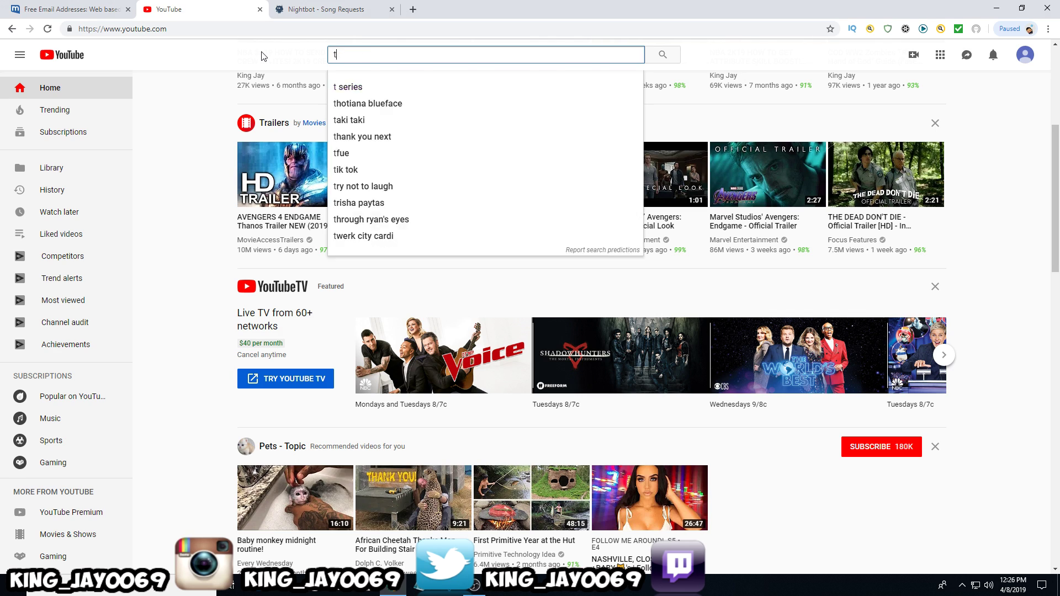
pyautogui.write('ppe')
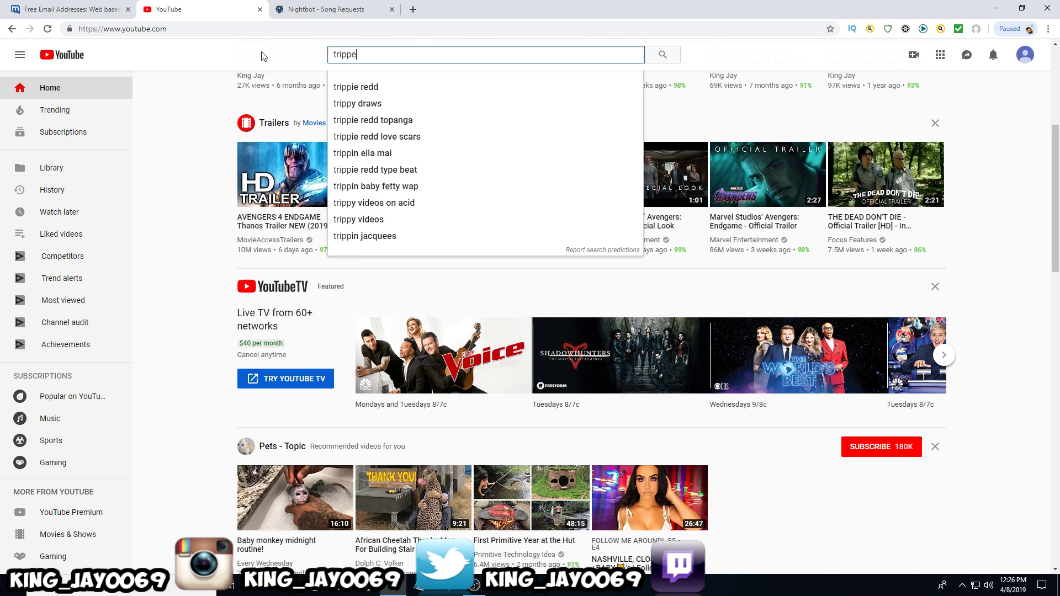
pyautogui.click(279, 217)
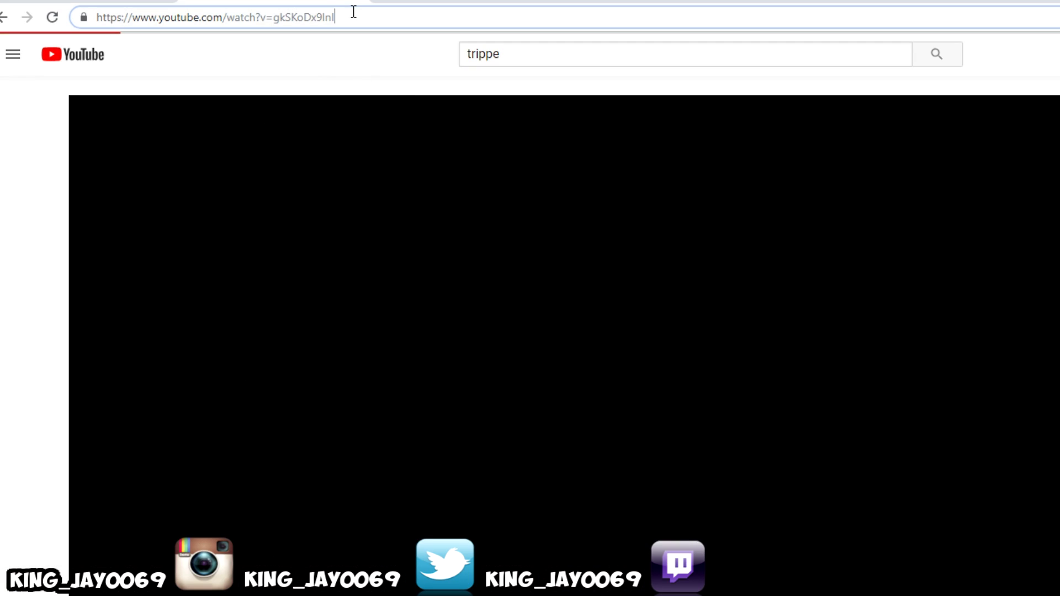
pyautogui.click(354, 17)
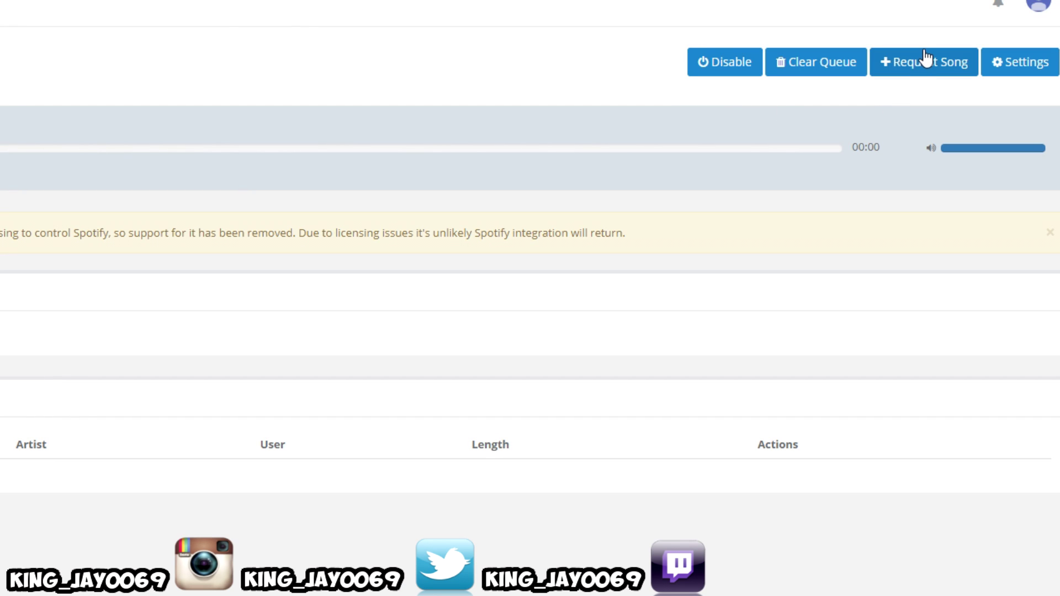
pyautogui.click(927, 58)
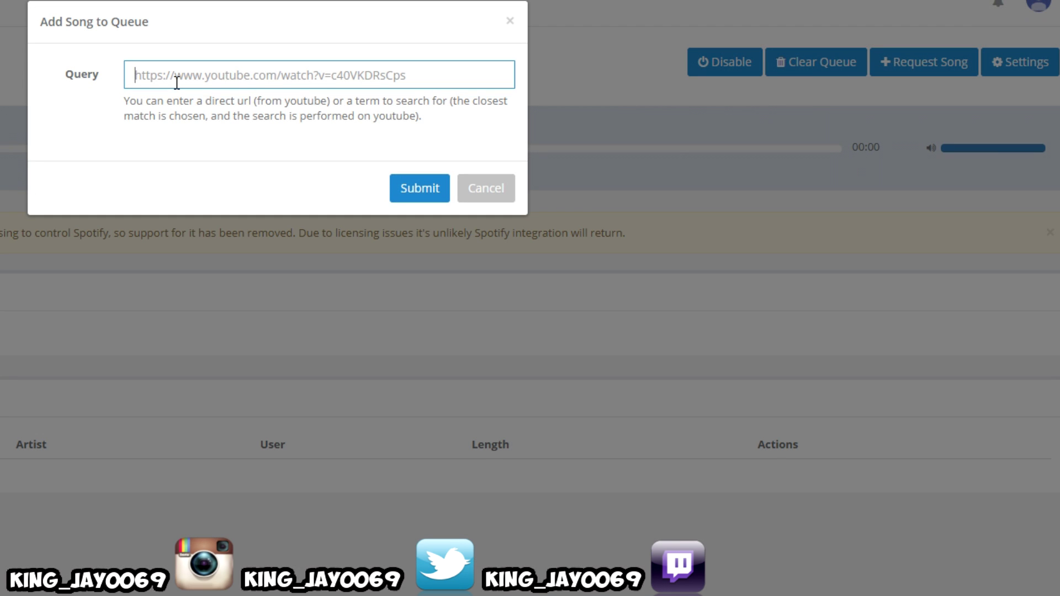
pyautogui.write('https://www.youtube.com/watch?v=gkSKoDx9lnI')
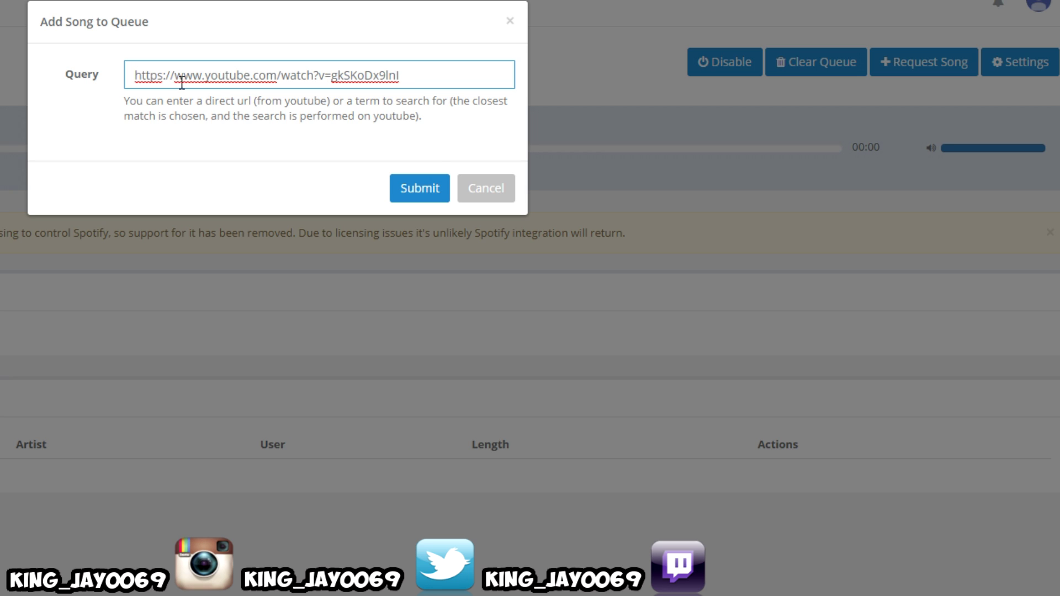
pyautogui.click(412, 196)
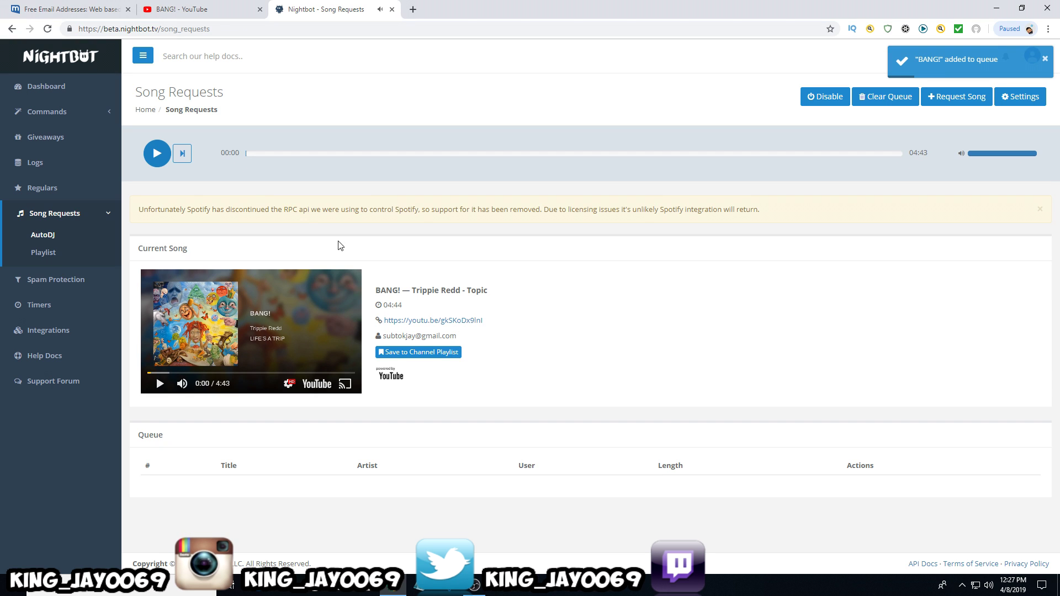
pyautogui.click(954, 100)
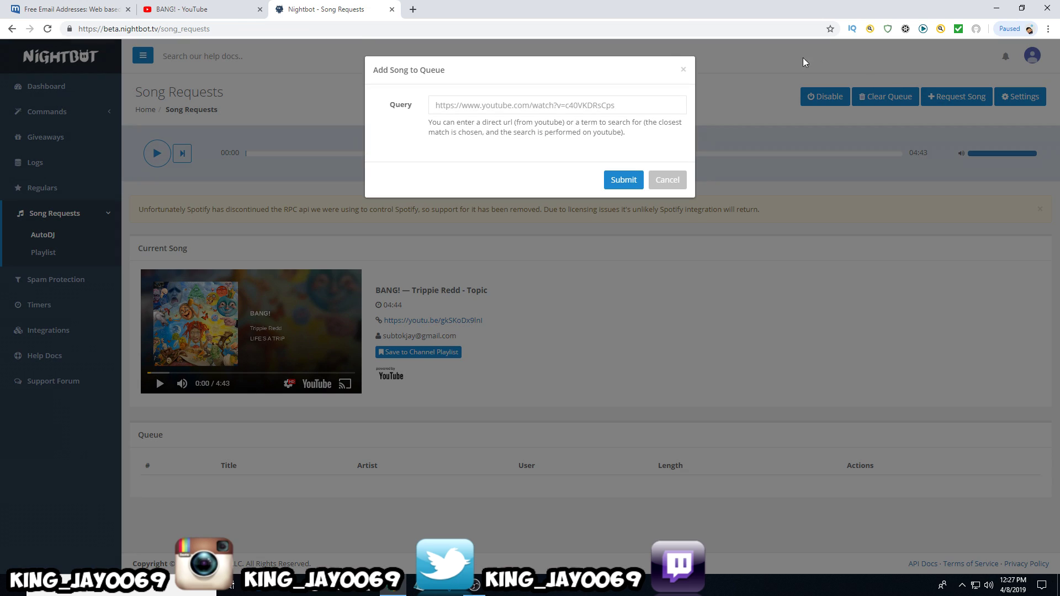
pyautogui.click(472, 106)
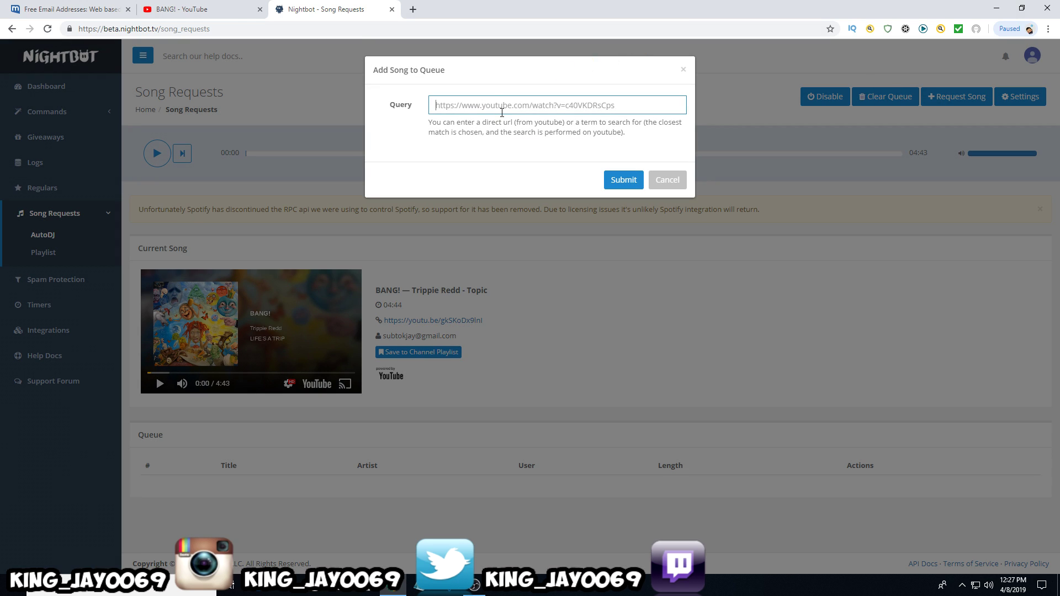
pyautogui.click(668, 180)
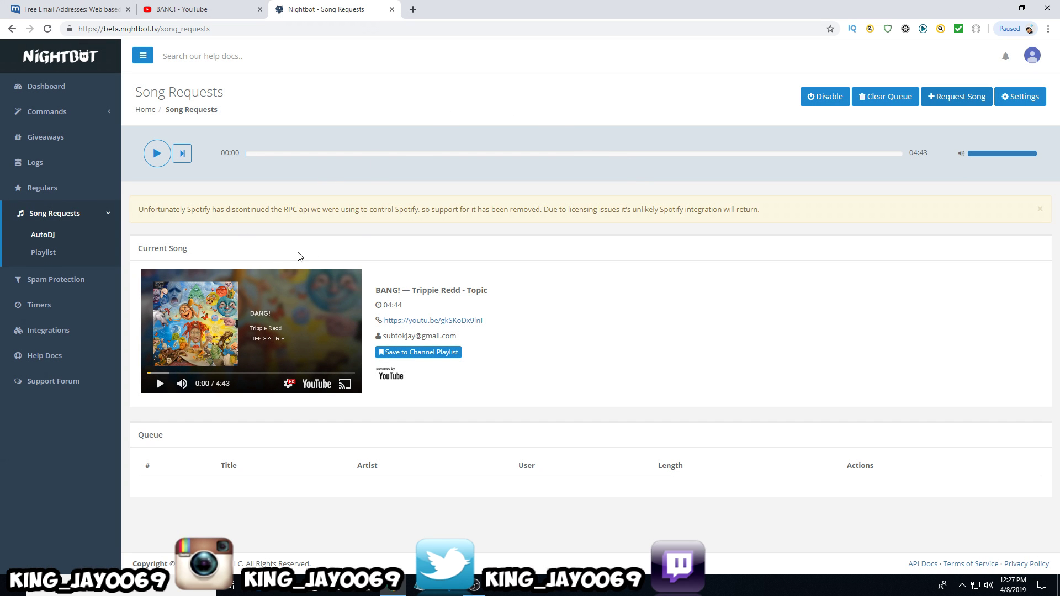
pyautogui.click(42, 253)
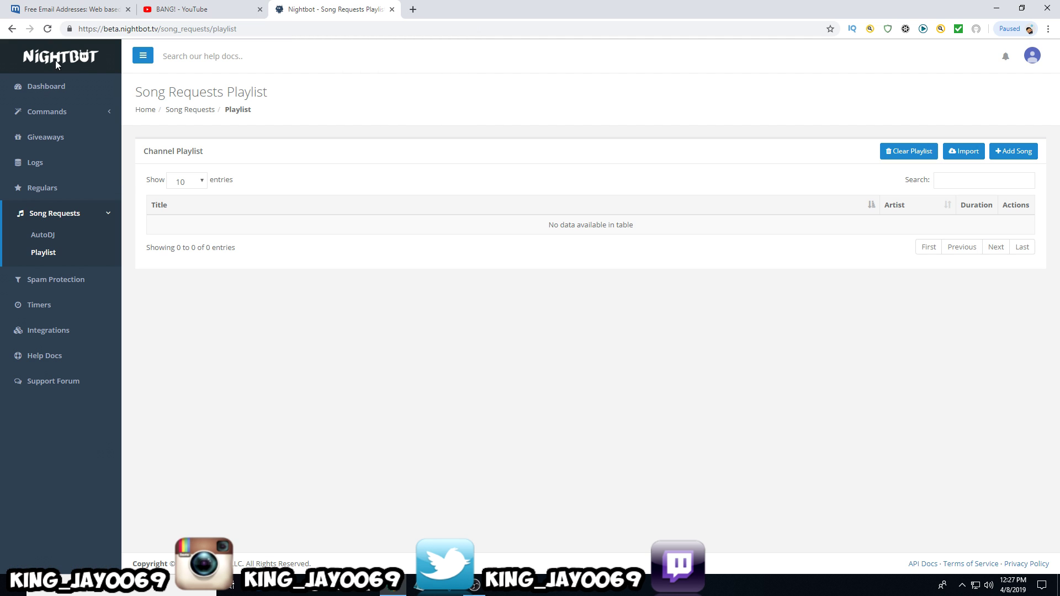
pyautogui.click(1012, 155)
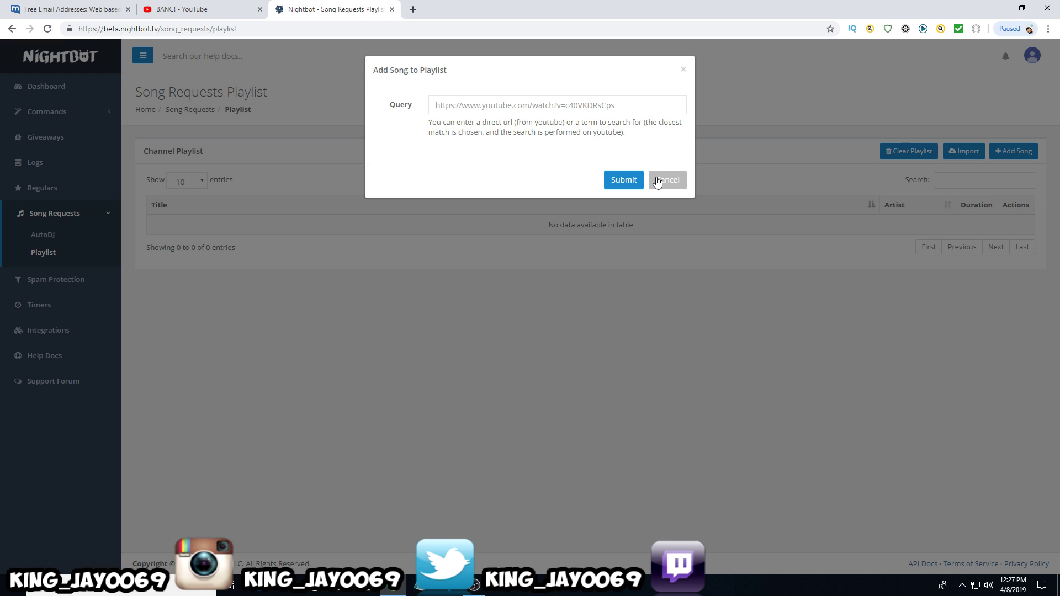
pyautogui.click(507, 103)
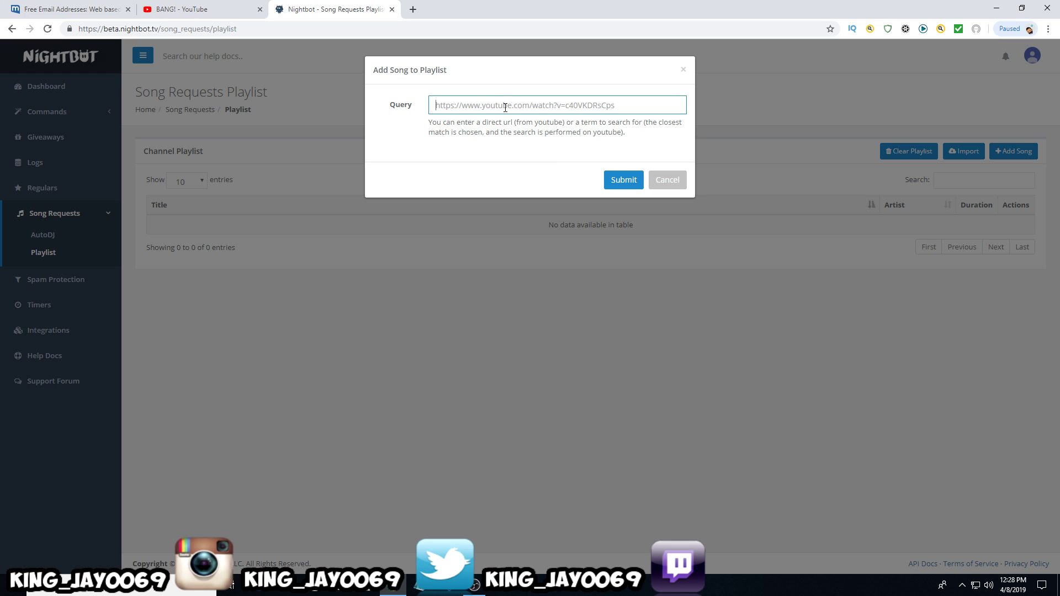
pyautogui.write('https://www.youtube.com/watch?v=gkSKoDx9lnI')
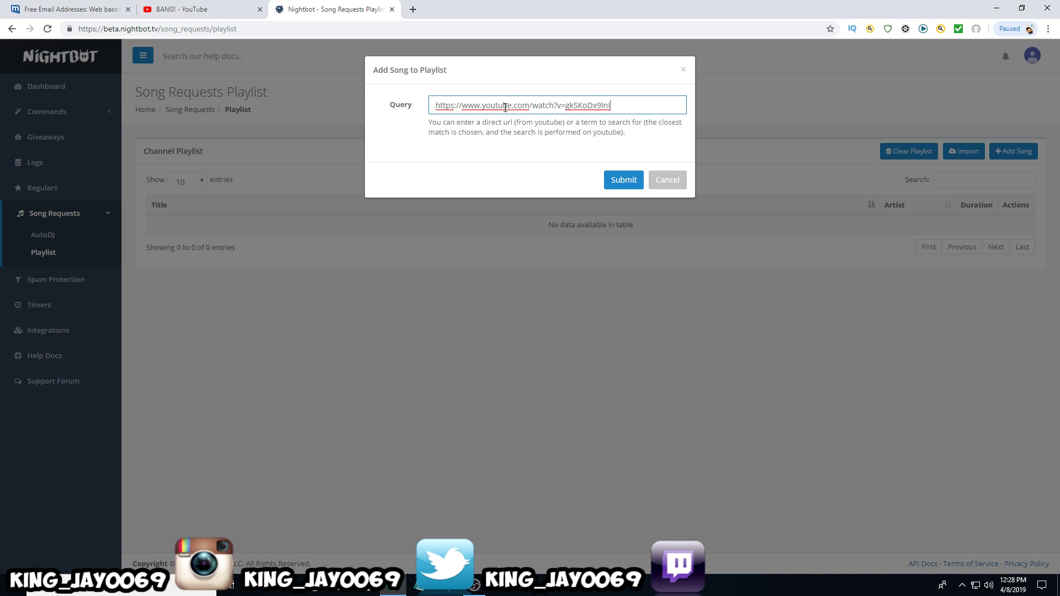
pyautogui.click(624, 181)
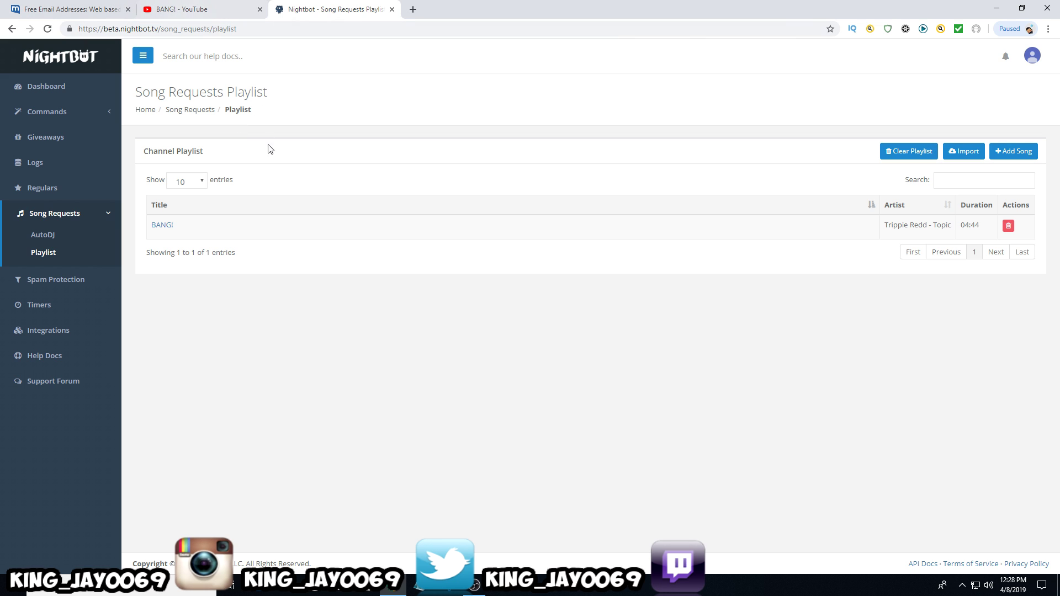
# Check the song request queue and look over the Timers, Giveaways and Commands sections.
pyautogui.click(190, 109)
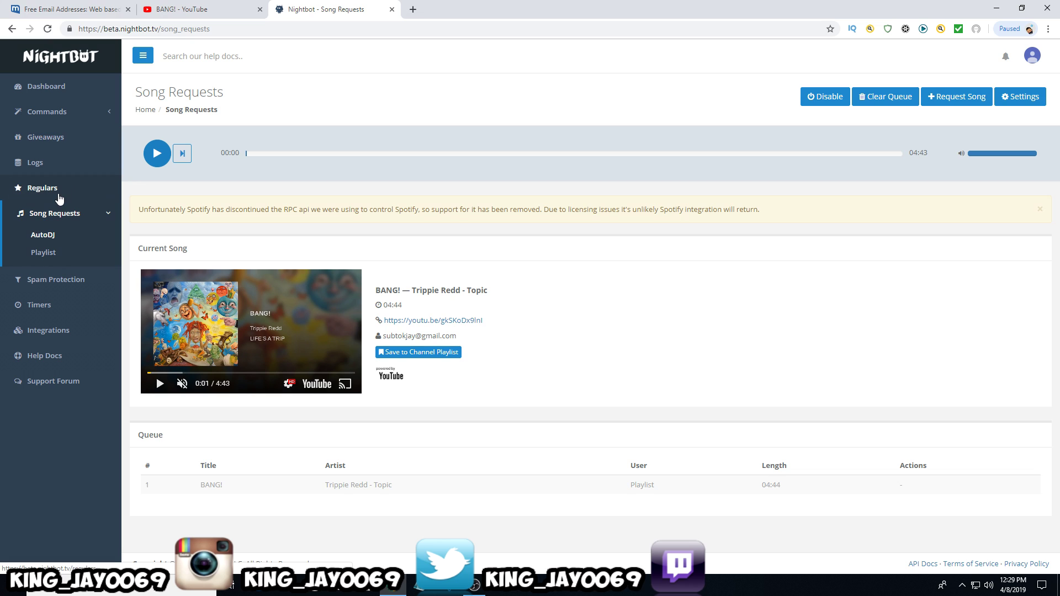
pyautogui.click(61, 310)
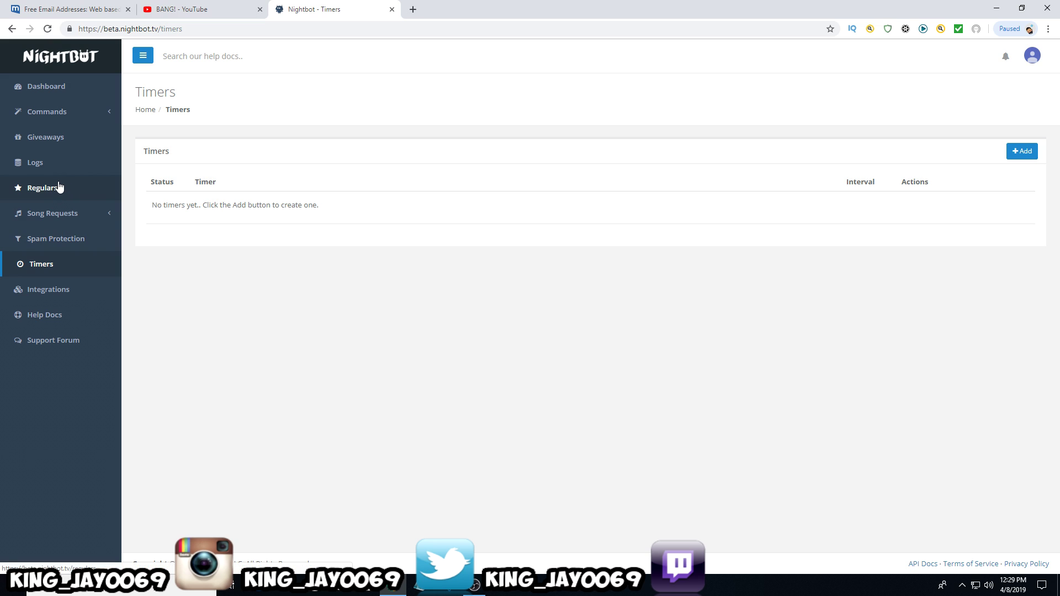
pyautogui.click(62, 140)
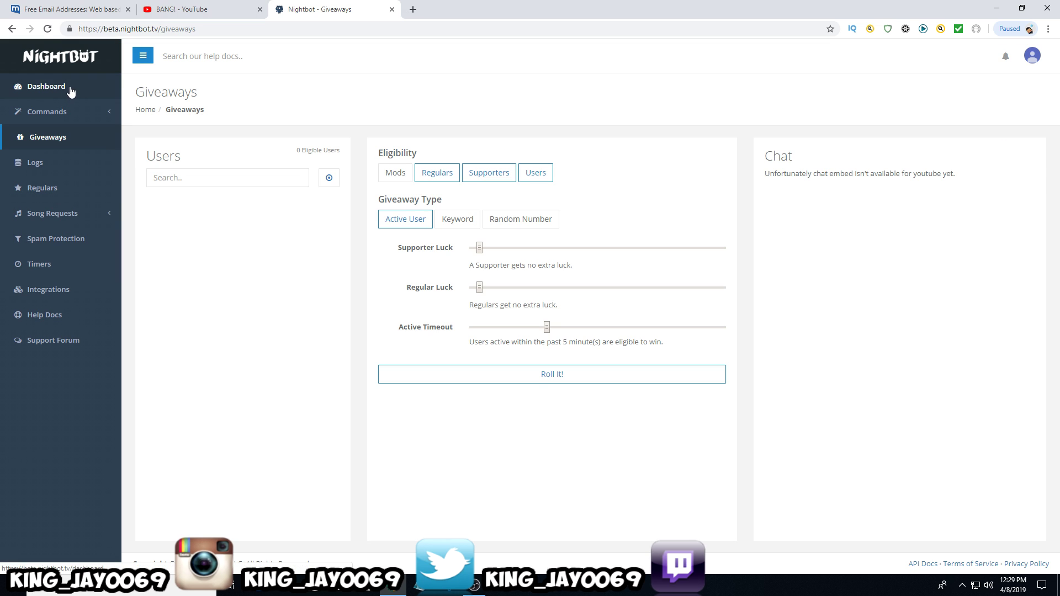
pyautogui.click(59, 113)
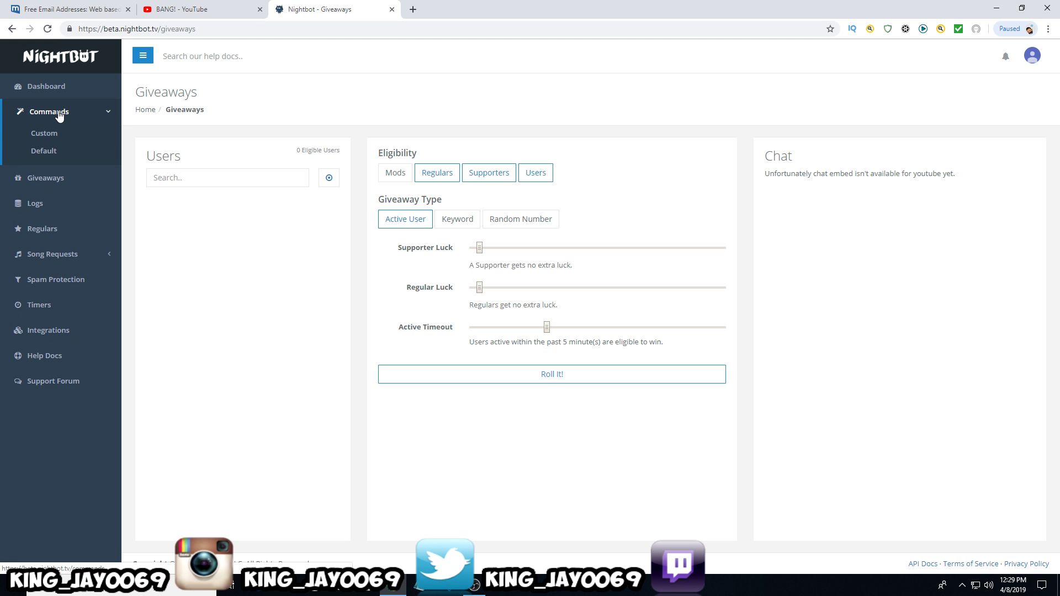